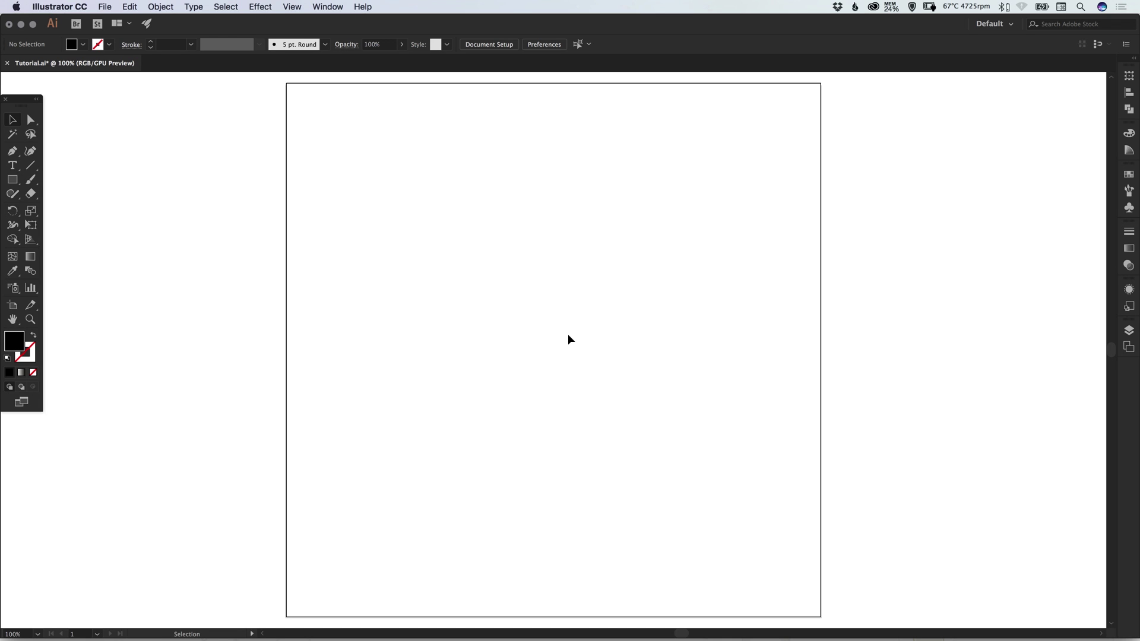
{"action": "left_click", "coordinate": [13, 165]}
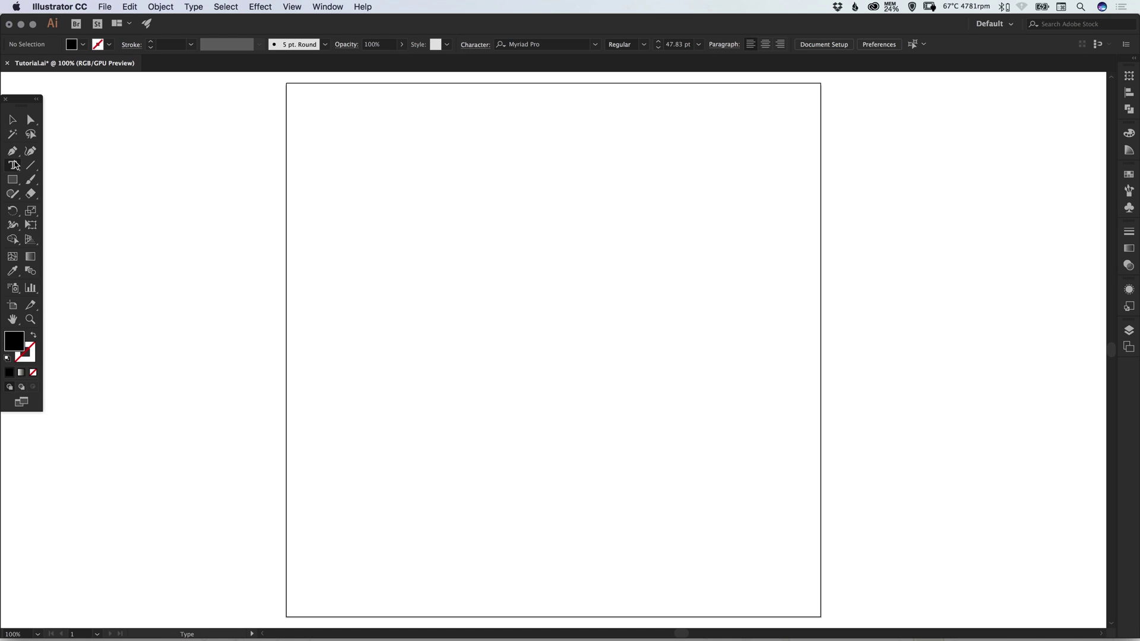
{"action": "left_click", "coordinate": [459, 341]}
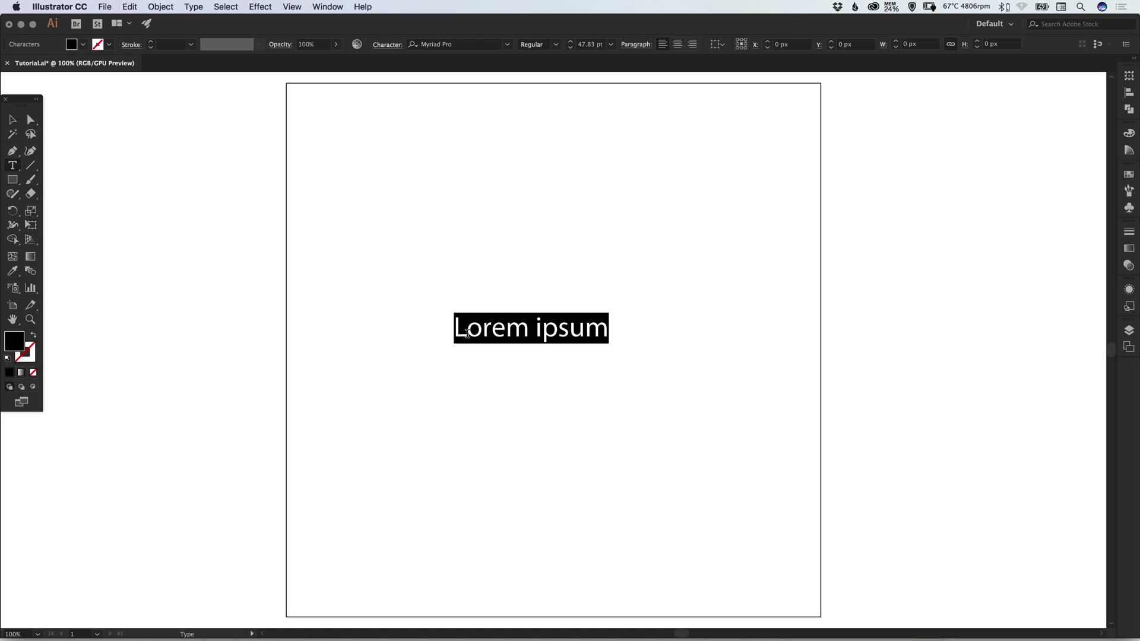
{"action": "type", "text": "01100010101"}
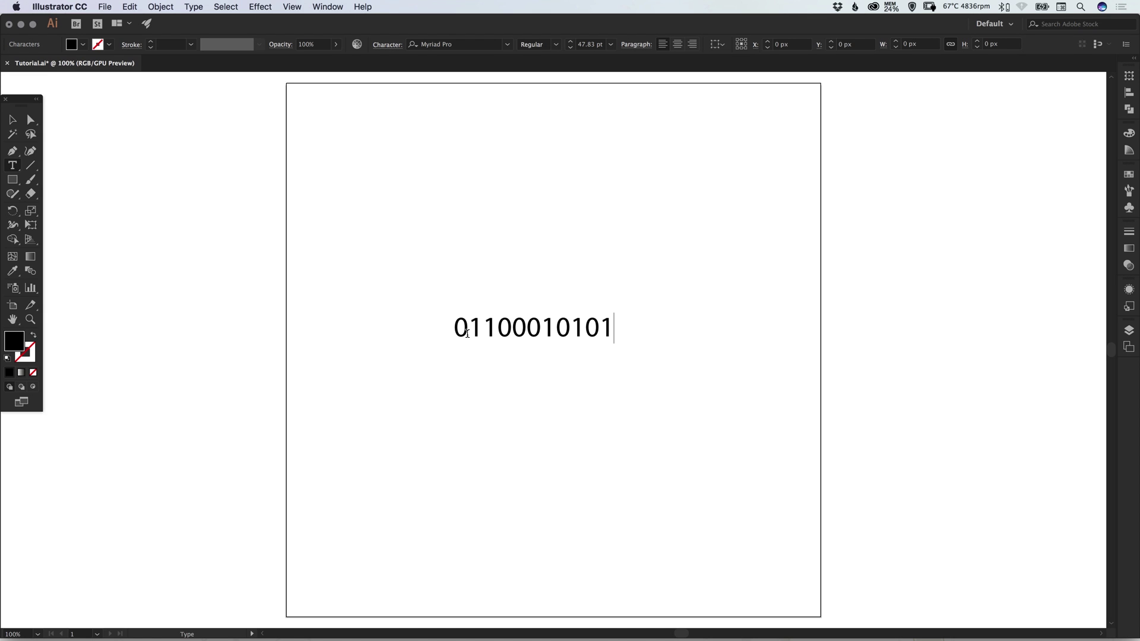
{"action": "type", "text": "010101"}
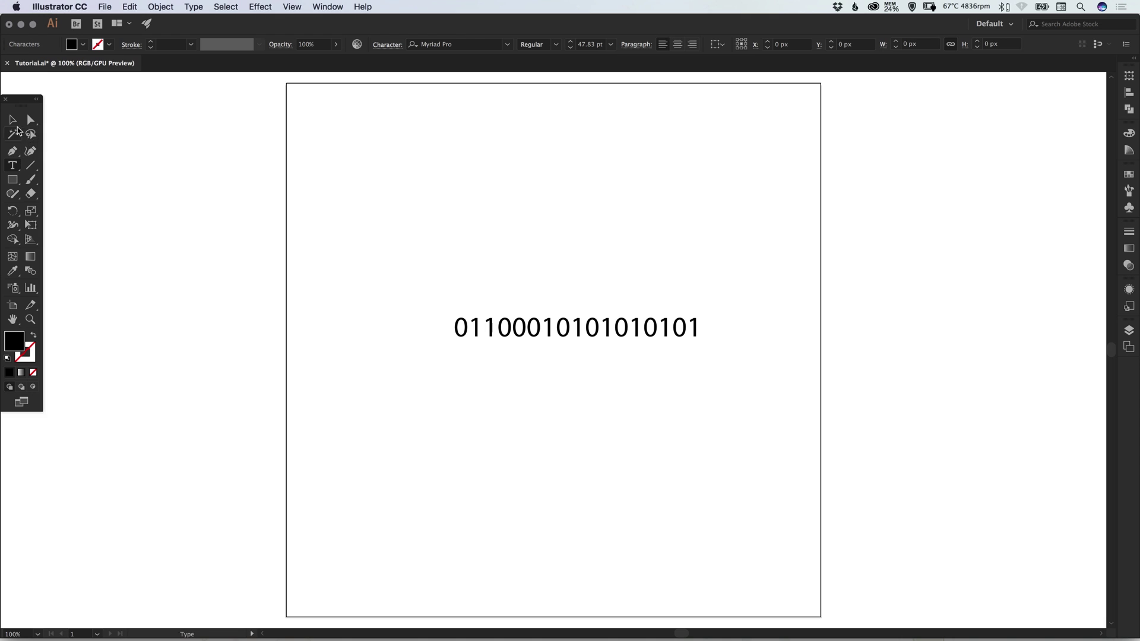
Move the binary line lower on the artboard and scale it up to 70.96 pt.
{"action": "left_click", "coordinate": [12, 120]}
{"action": "left_click_drag", "start_coordinate": [518, 319], "coordinate": [499, 392]}
{"action": "left_click_drag", "start_coordinate": [682, 385], "coordinate": [743, 331]}
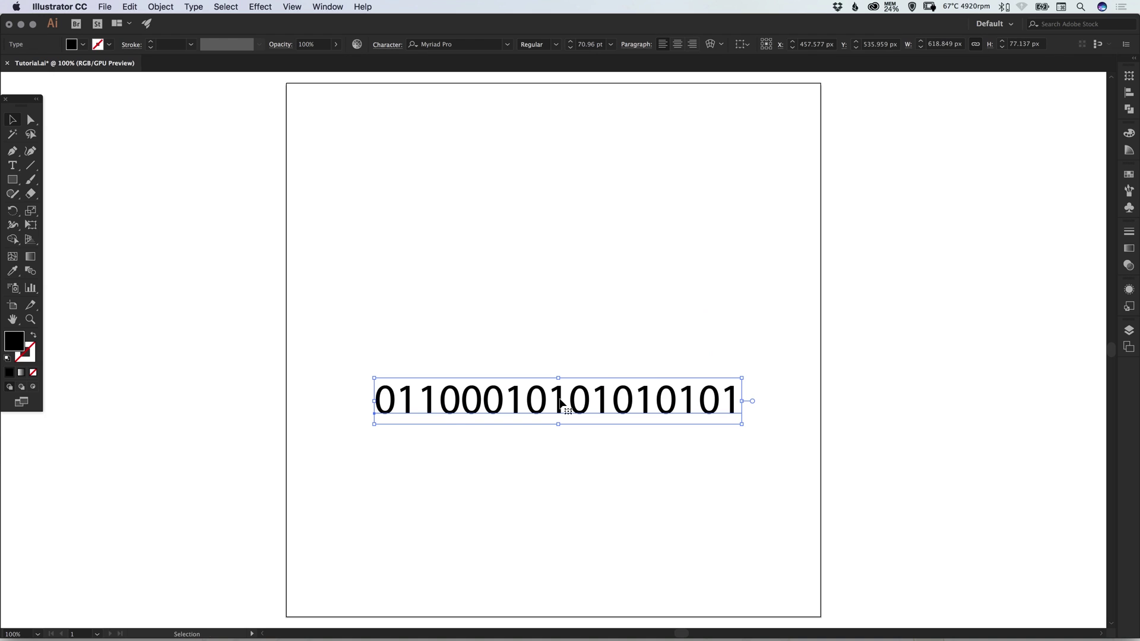
Set the binary line's font to Asap Bold.
{"action": "left_click", "coordinate": [462, 44]}
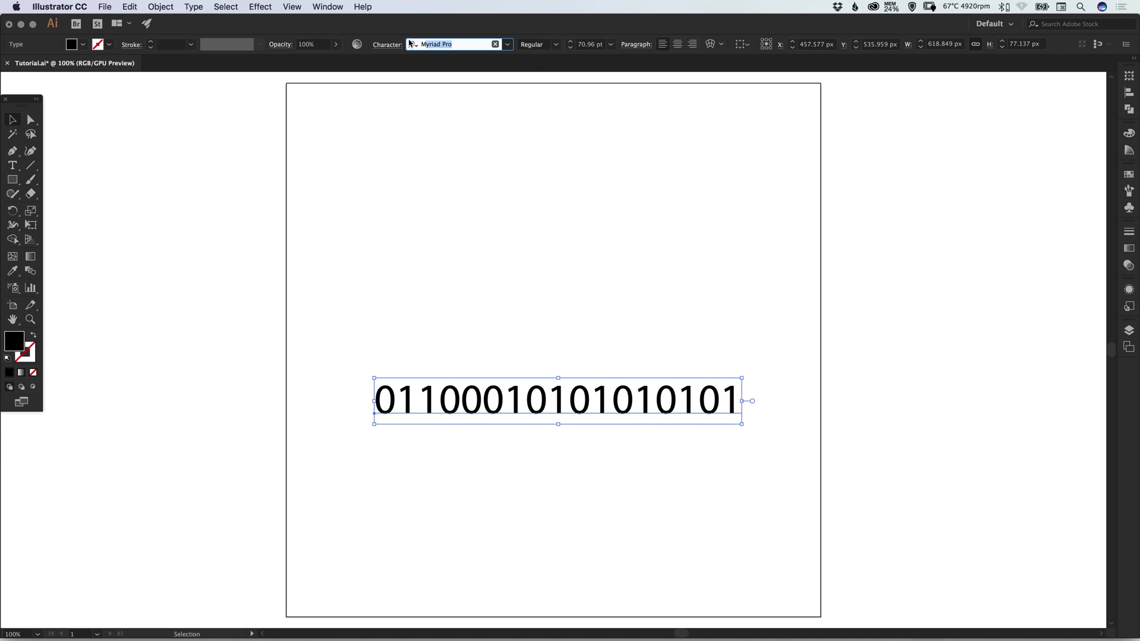
{"action": "type", "text": "asap"}
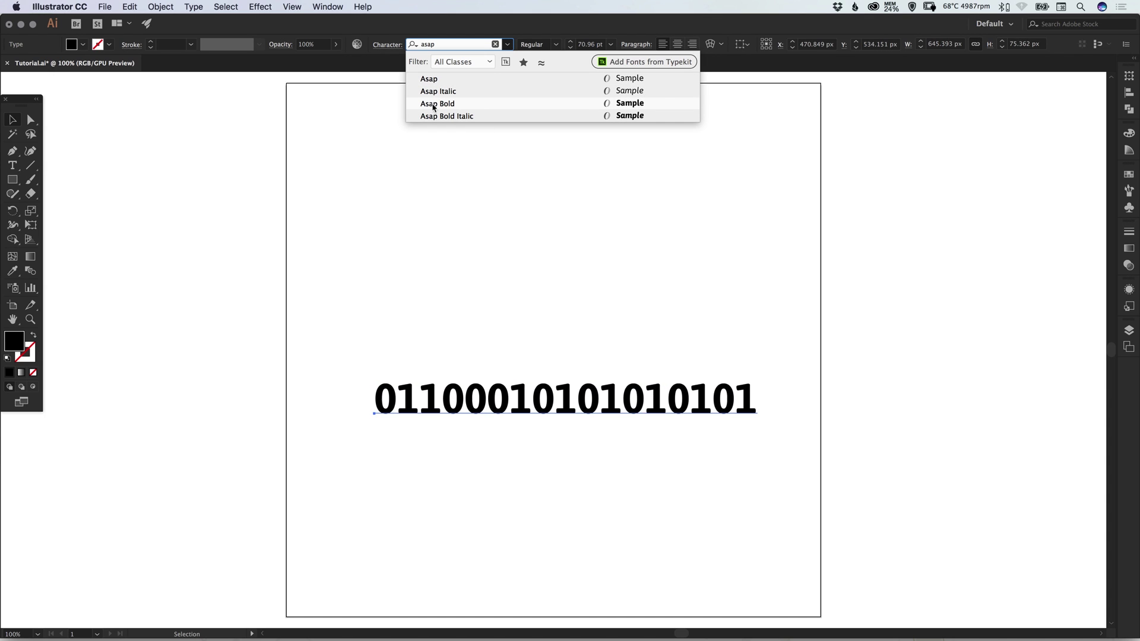
{"action": "left_click", "coordinate": [447, 104]}
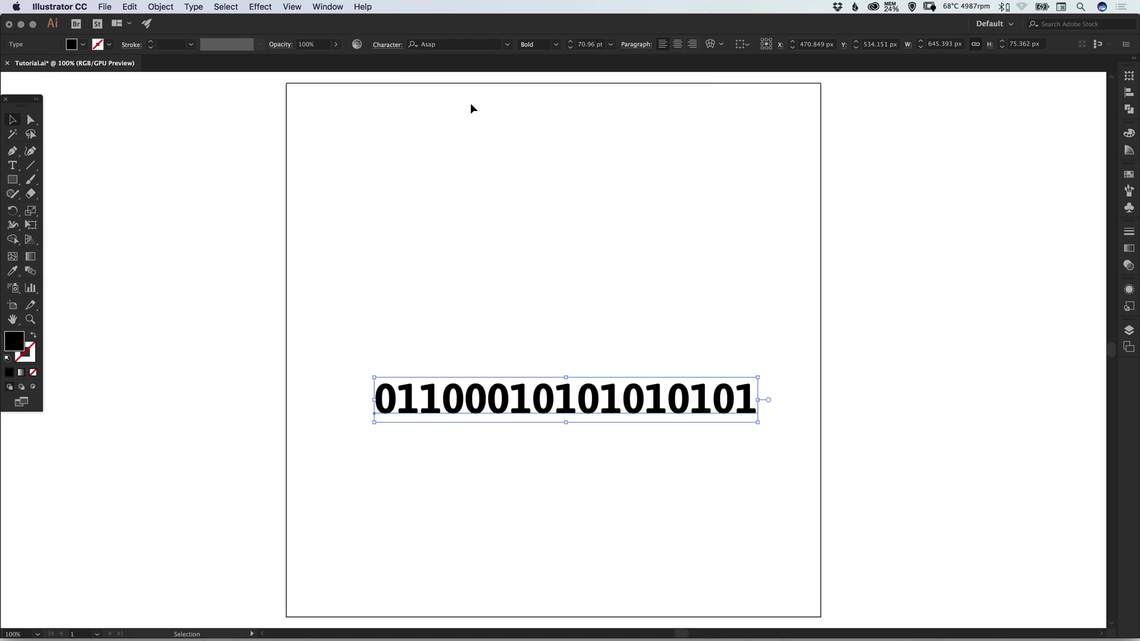
Raise the binary line's tracking to 60 in the Character panel.
{"action": "left_click", "coordinate": [383, 45]}
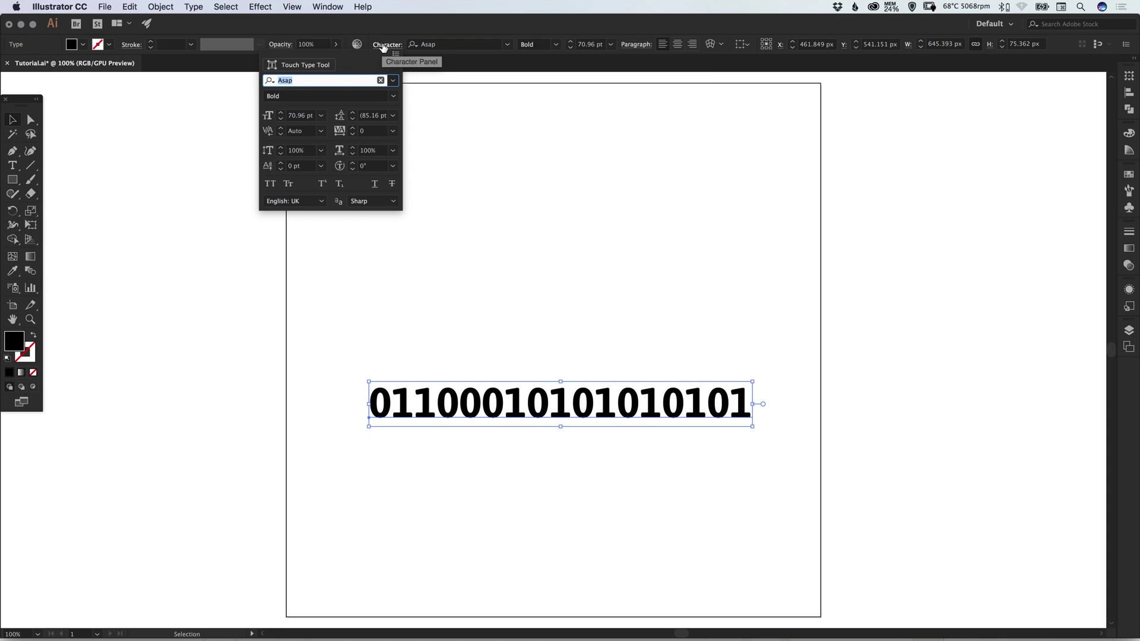
{"action": "left_click", "coordinate": [353, 128]}
{"action": "left_click", "coordinate": [353, 128]}
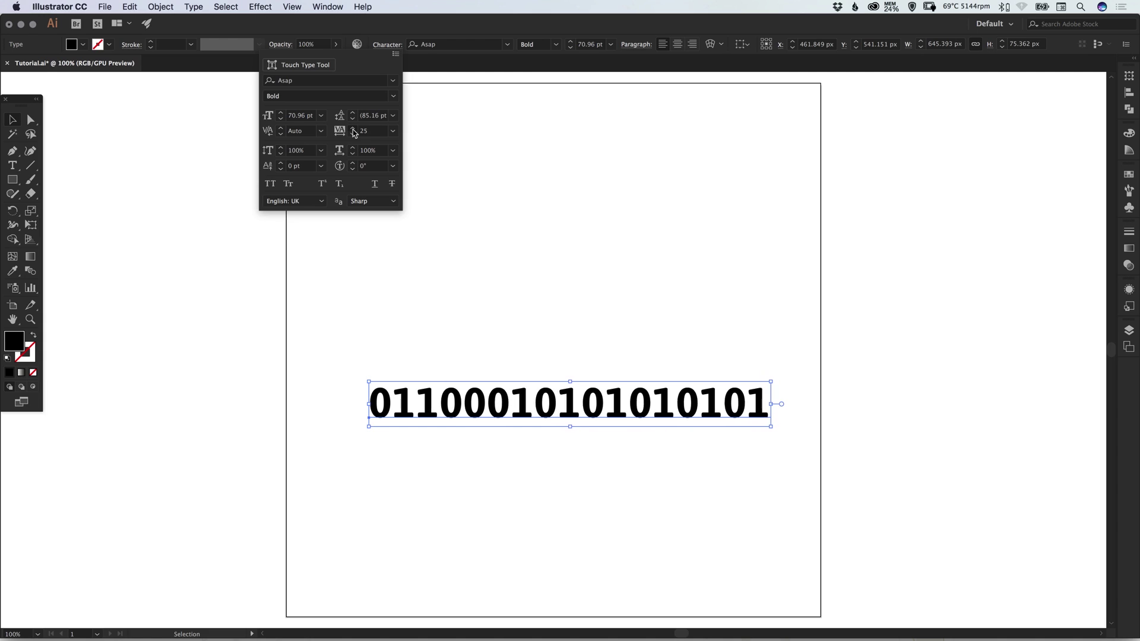
{"action": "left_click", "coordinate": [353, 129]}
{"action": "left_click", "coordinate": [354, 128]}
{"action": "left_click", "coordinate": [353, 129]}
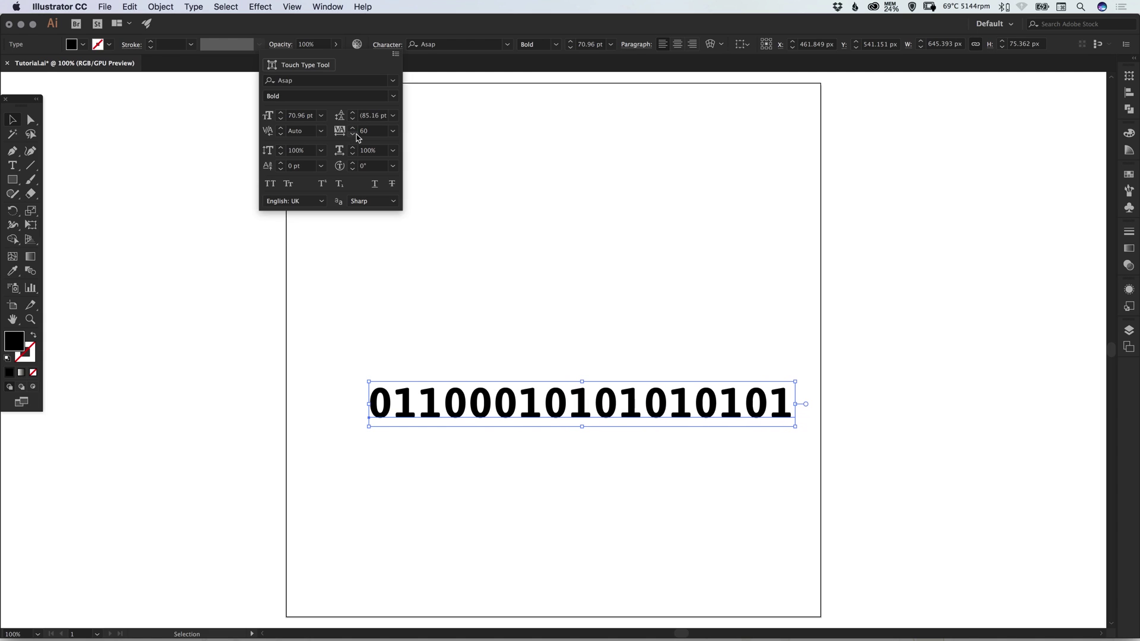
{"action": "left_click", "coordinate": [226, 117]}
Copy the line upward into eight evenly spaced rows and move the stack to the artboard's middle.
{"action": "left_click_drag", "start_coordinate": [511, 404], "coordinate": [484, 413]}
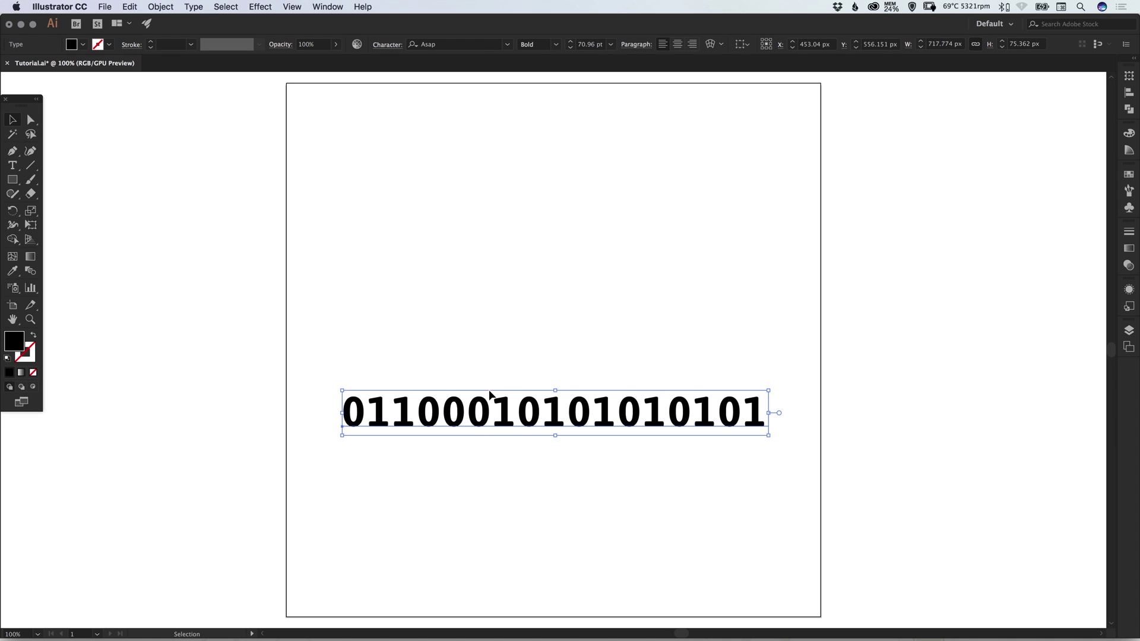
{"action": "left_click_drag", "start_coordinate": [492, 414], "coordinate": [496, 366]}
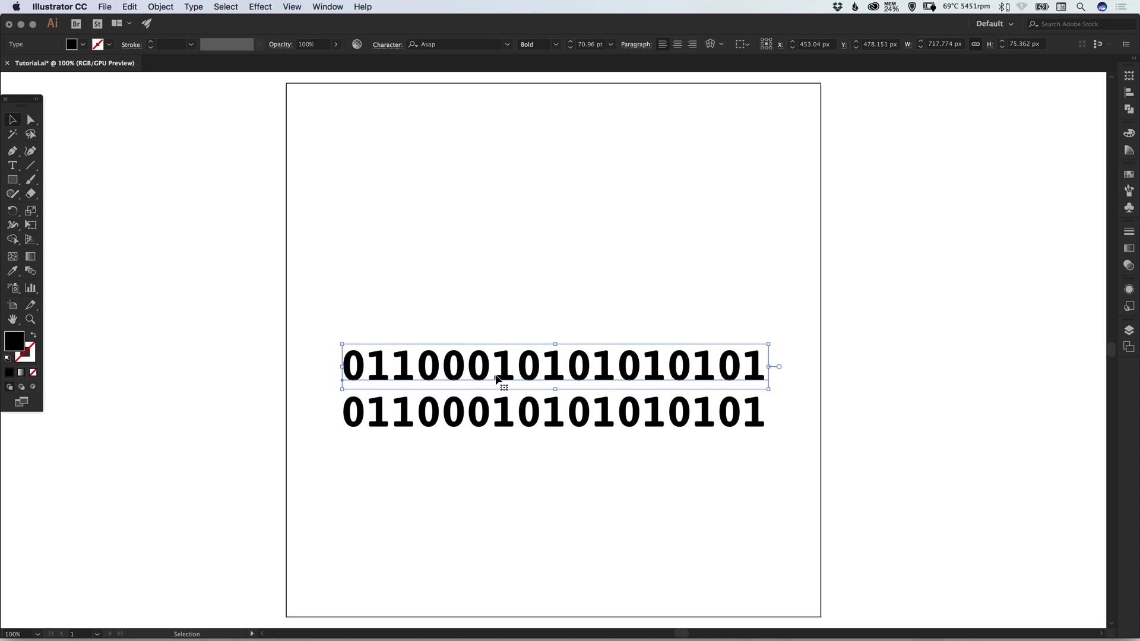
{"action": "key", "text": "super+d"}
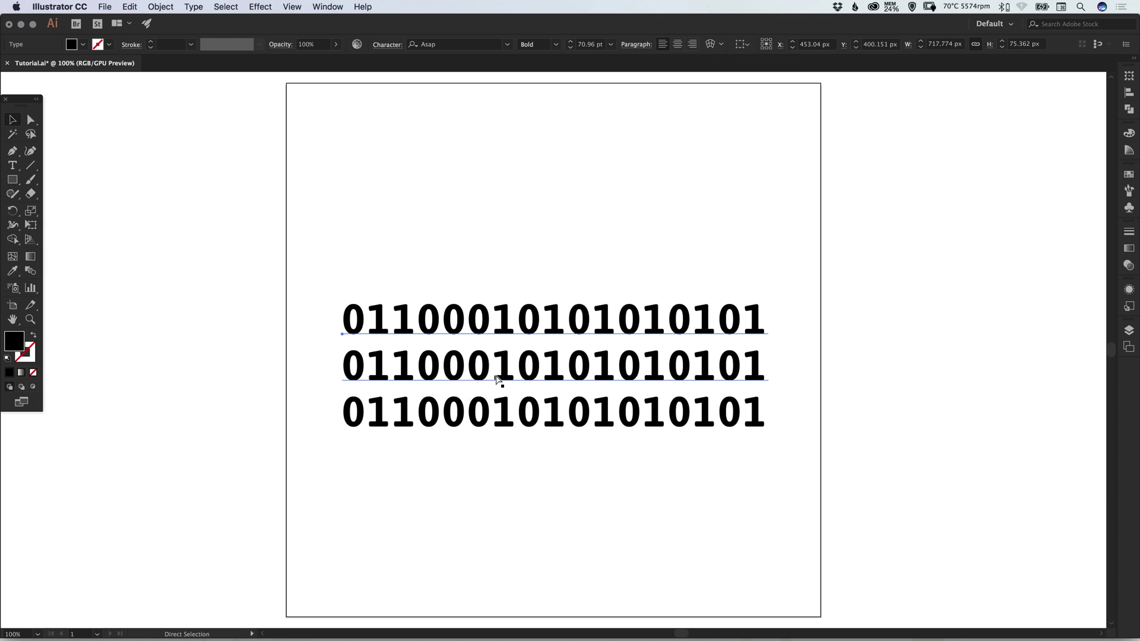
{"action": "key", "text": "super+d"}
{"action": "key", "text": "super+d"}
{"action": "key", "text": "super+d"}
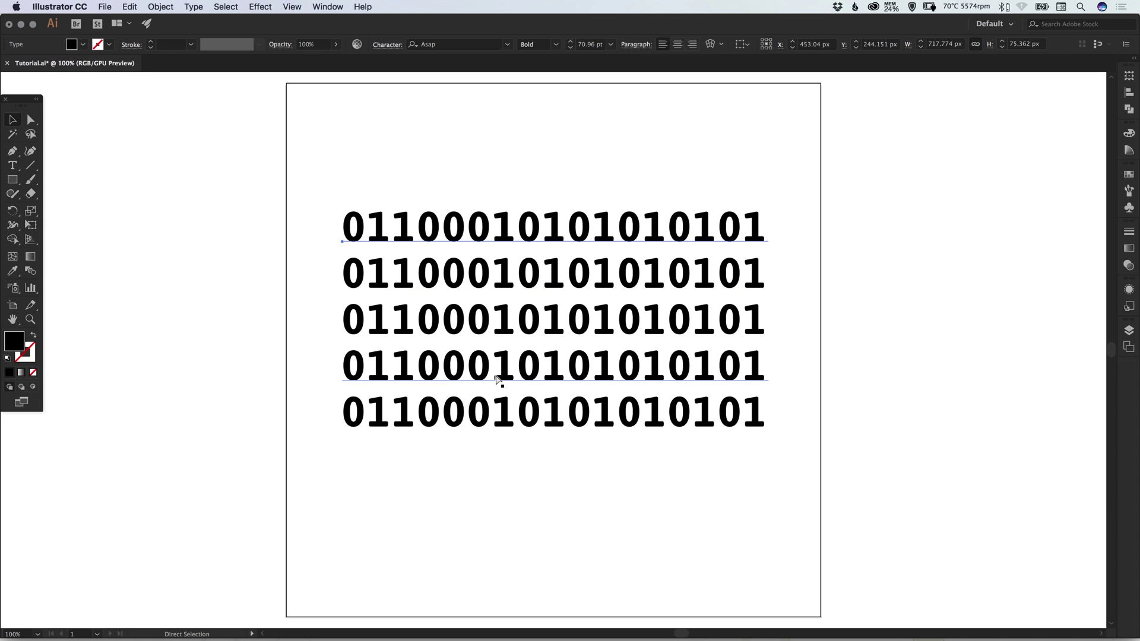
{"action": "key", "text": "super+d"}
{"action": "key", "text": "super+d"}
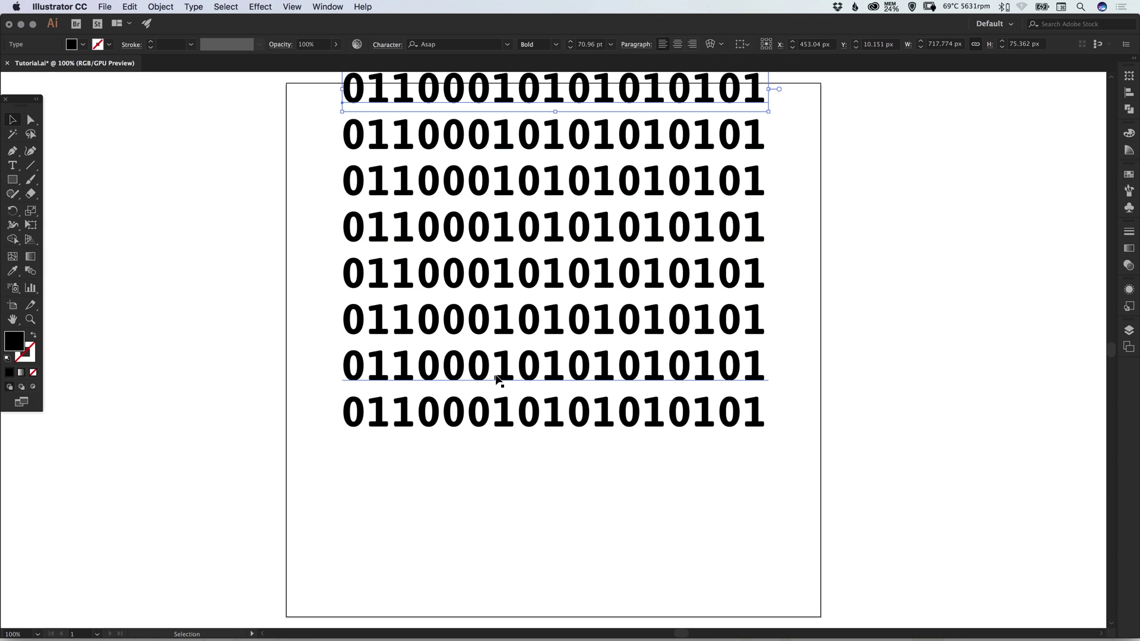
{"action": "left_click_drag", "start_coordinate": [321, 503], "coordinate": [769, 110]}
{"action": "left_click_drag", "start_coordinate": [654, 172], "coordinate": [653, 286]}
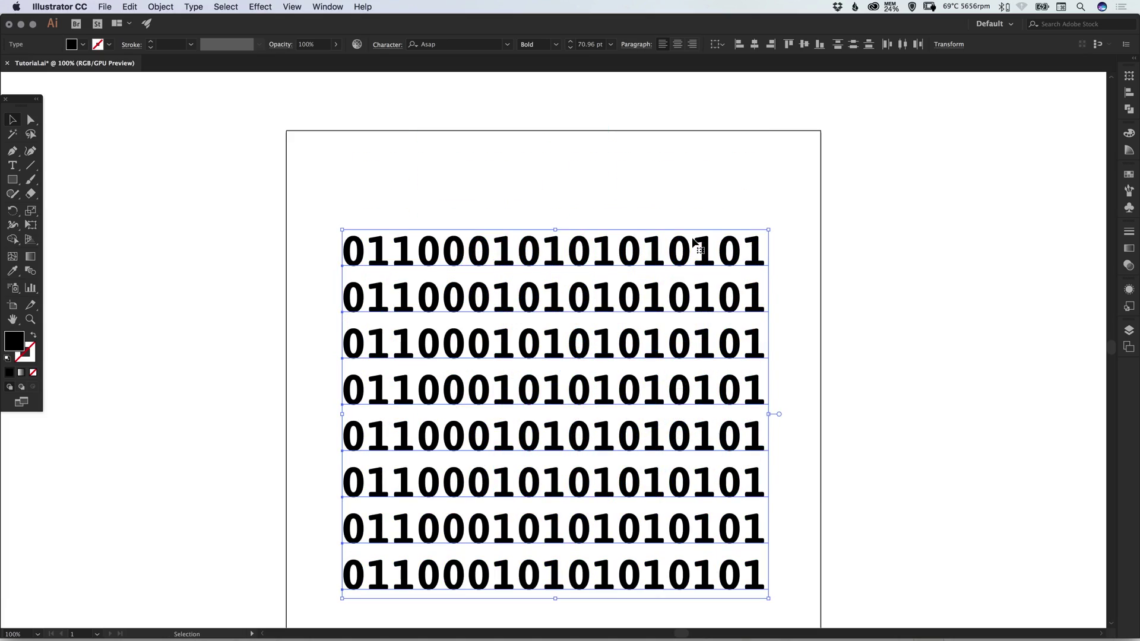
Group the eight binary rows into one object.
{"action": "left_click", "coordinate": [171, 7]}
{"action": "key", "text": "super+g"}
{"action": "left_click", "coordinate": [878, 236]}
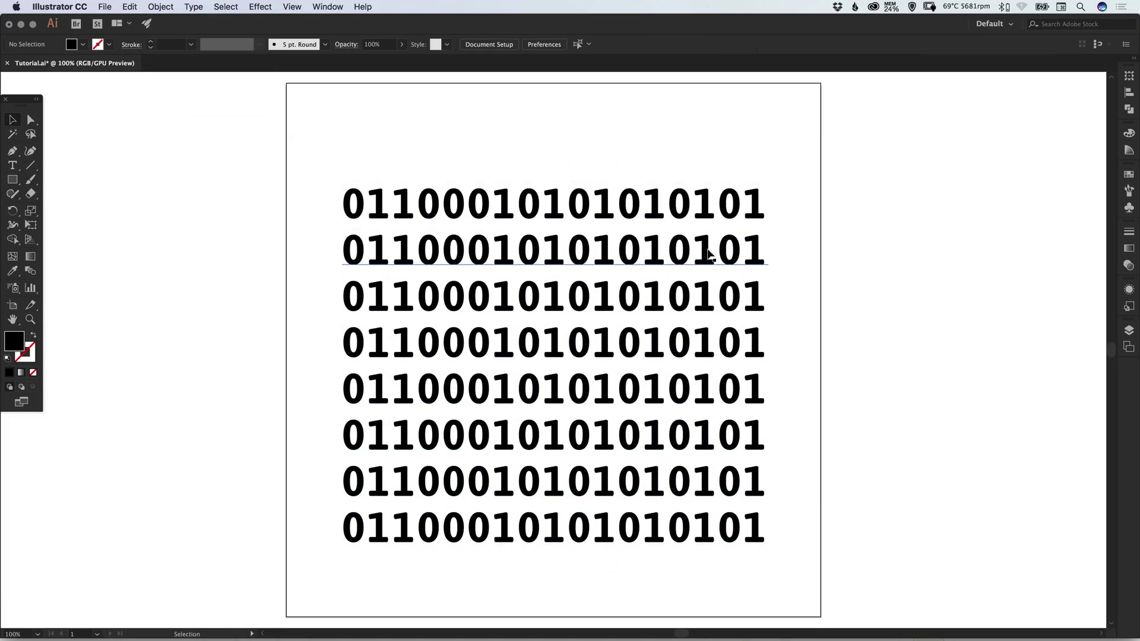
{"action": "mouse_move", "coordinate": [668, 243]}
{"action": "left_mouse_down"}
{"action": "mouse_move", "coordinate": [705, 250]}
{"action": "mouse_move", "coordinate": [689, 248]}
{"action": "left_mouse_up"}
{"action": "key", "text": "super+z"}
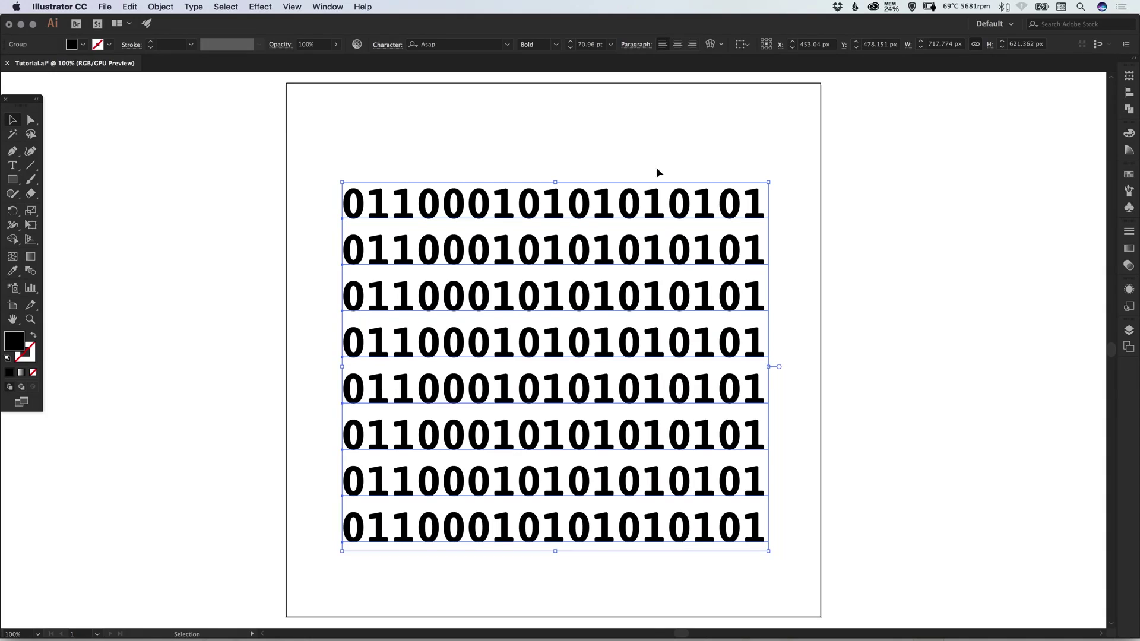
Centre the group horizontally and vertically on the artboard, then deselect.
{"action": "left_click", "coordinate": [744, 44]}
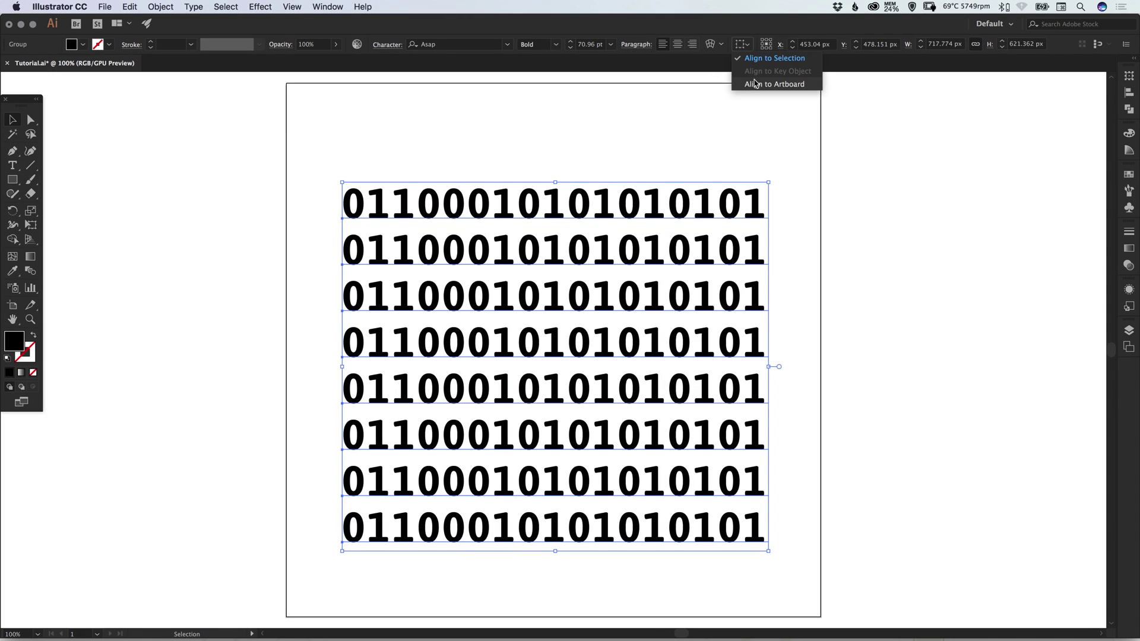
{"action": "left_click", "coordinate": [754, 84]}
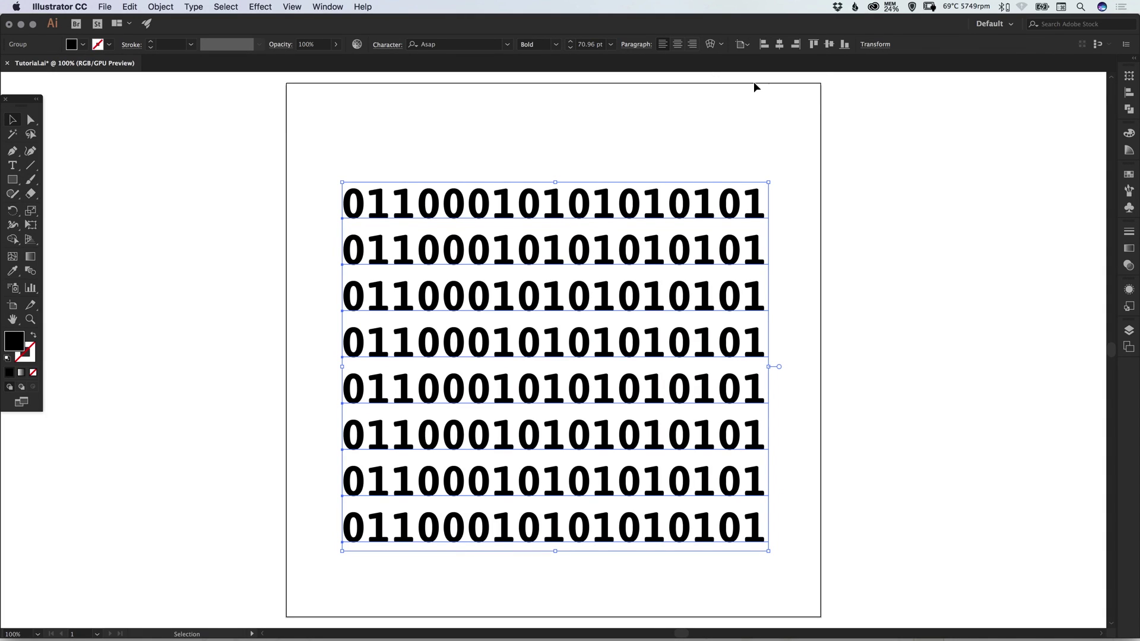
{"action": "left_click", "coordinate": [780, 44]}
{"action": "left_click", "coordinate": [830, 45]}
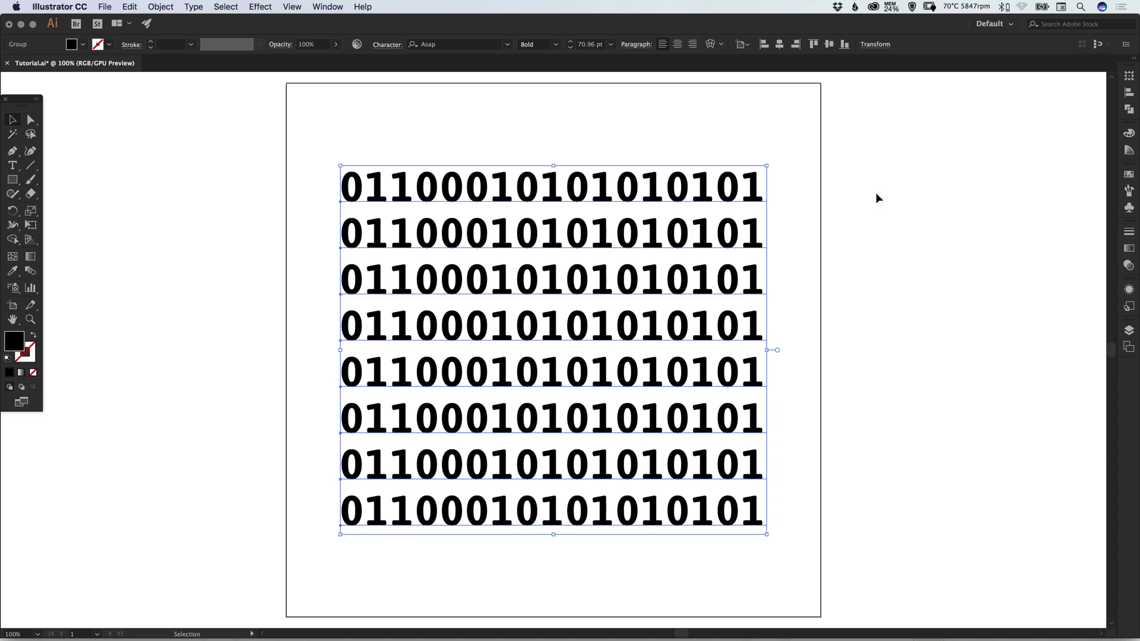
{"action": "left_click", "coordinate": [883, 351]}
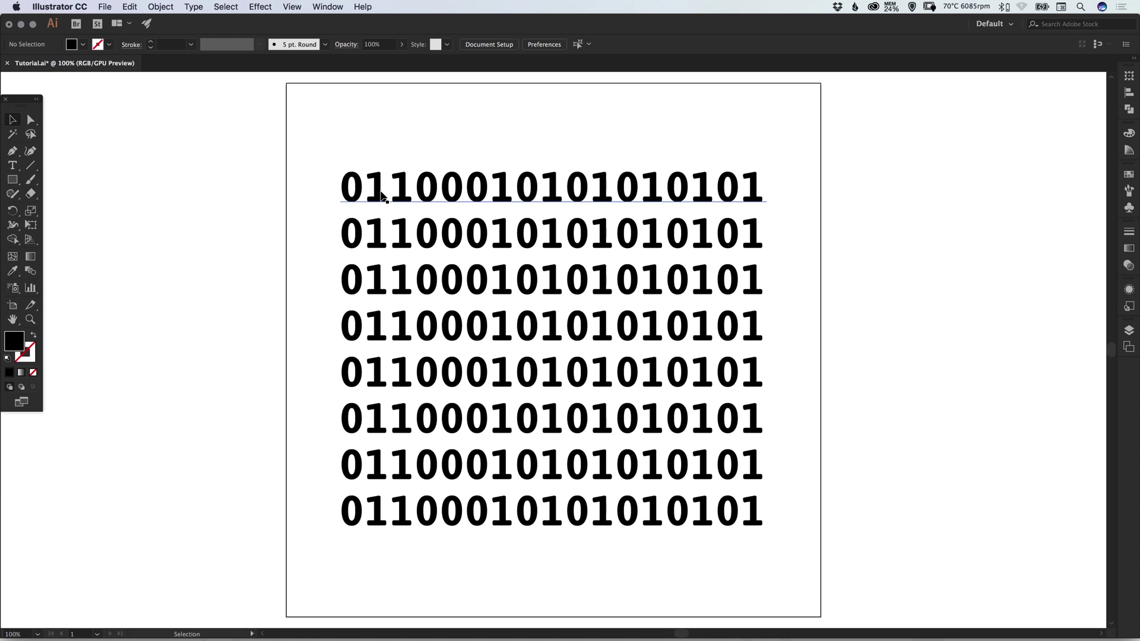
Select the binary block and apply Effect > Distort & Transform > Free Distort.
{"action": "left_click_drag", "start_coordinate": [344, 129], "coordinate": [524, 313]}
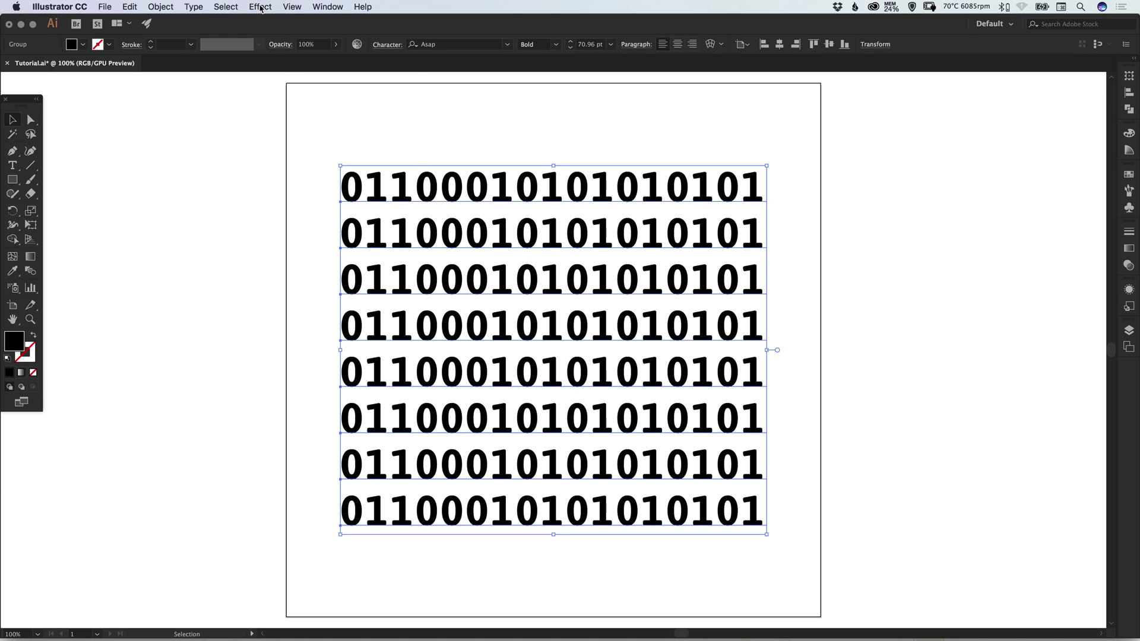
{"action": "left_click", "coordinate": [260, 7]}
{"action": "mouse_move", "coordinate": [335, 116]}
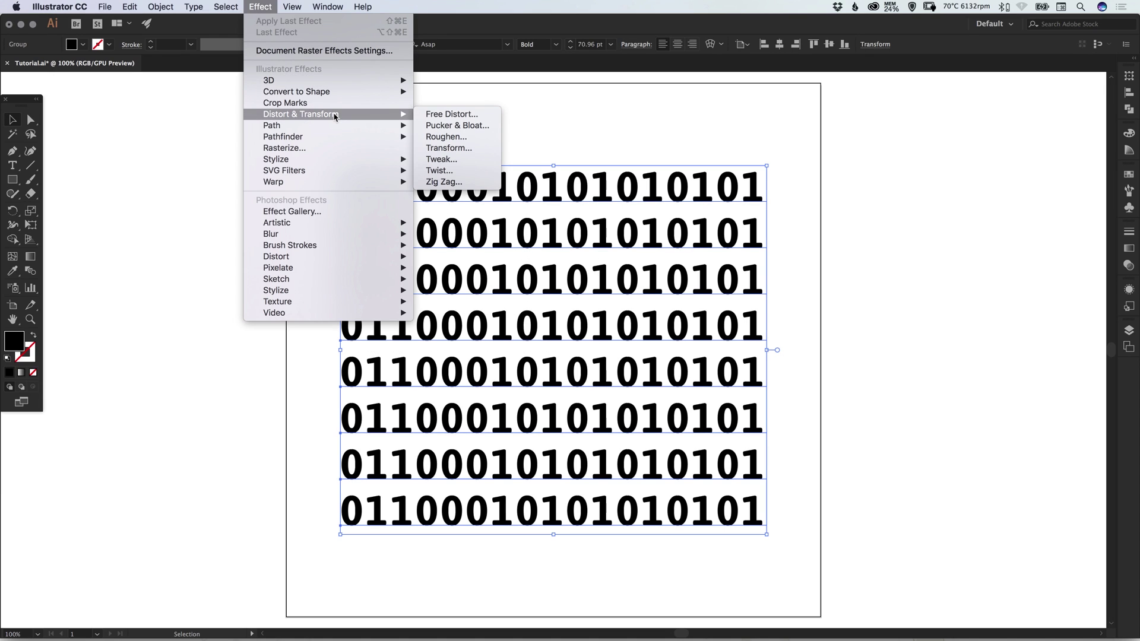
{"action": "left_click", "coordinate": [461, 116]}
{"action": "left_click_drag", "start_coordinate": [168, 60], "coordinate": [1026, 116]}
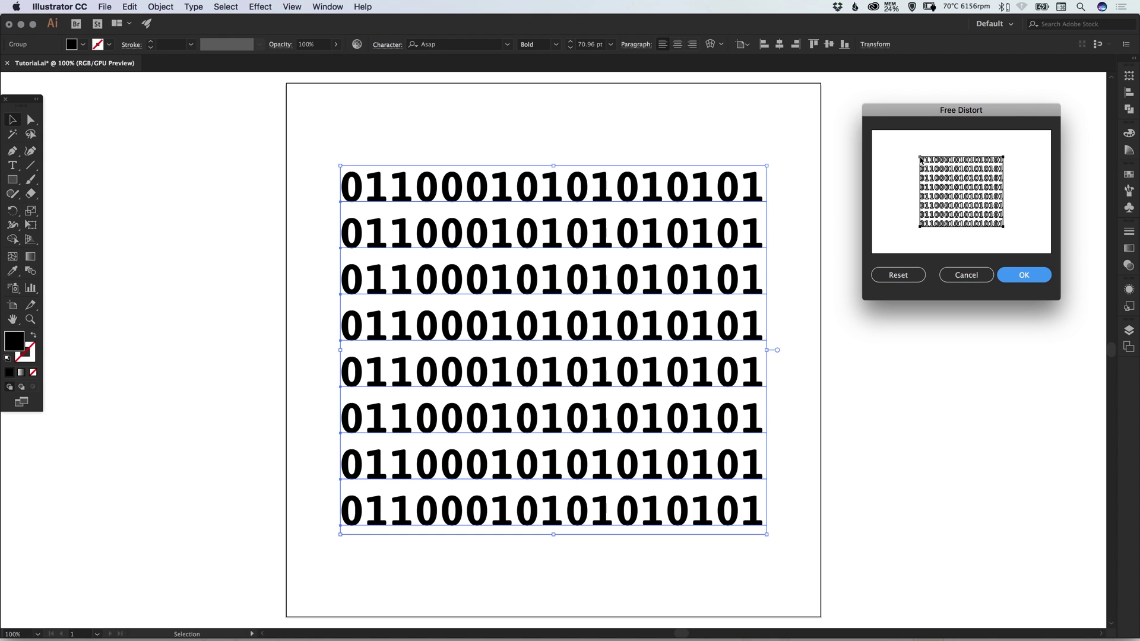
Drag the Free Distort corners into a wedge peaking at the upper right and confirm.
{"action": "mouse_move", "coordinate": [920, 159]}
{"action": "left_mouse_down"}
{"action": "mouse_move", "coordinate": [930, 207]}
{"action": "mouse_move", "coordinate": [961, 205]}
{"action": "mouse_move", "coordinate": [887, 137]}
{"action": "mouse_move", "coordinate": [969, 200]}
{"action": "mouse_move", "coordinate": [927, 169]}
{"action": "mouse_move", "coordinate": [934, 177]}
{"action": "left_mouse_up"}
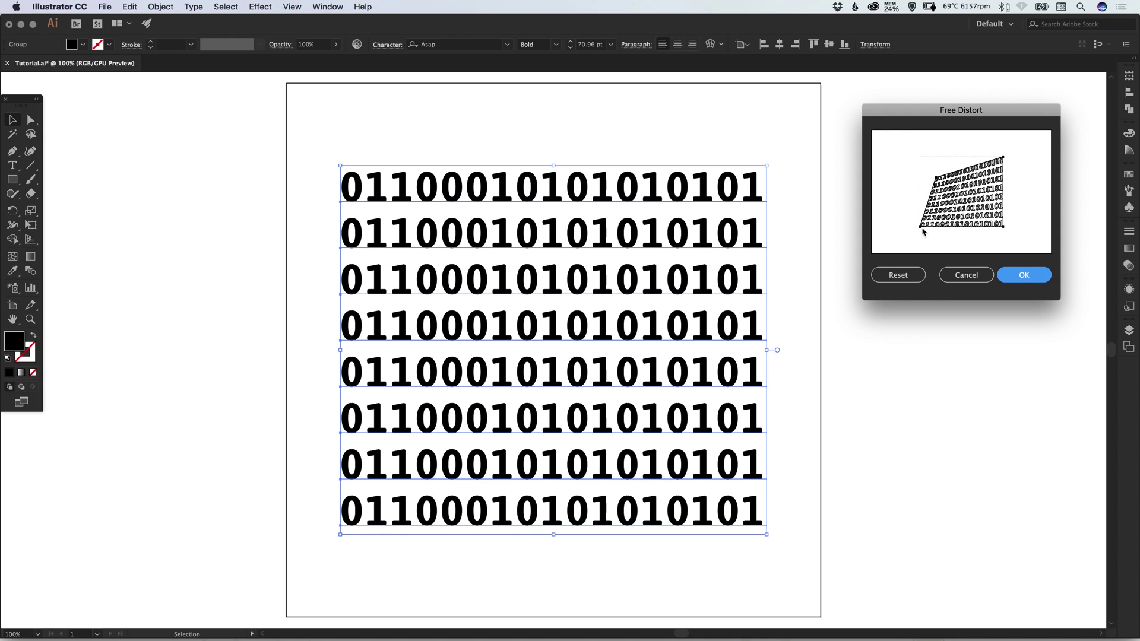
{"action": "left_click_drag", "start_coordinate": [921, 228], "coordinate": [939, 239]}
{"action": "left_click_drag", "start_coordinate": [1006, 227], "coordinate": [972, 144]}
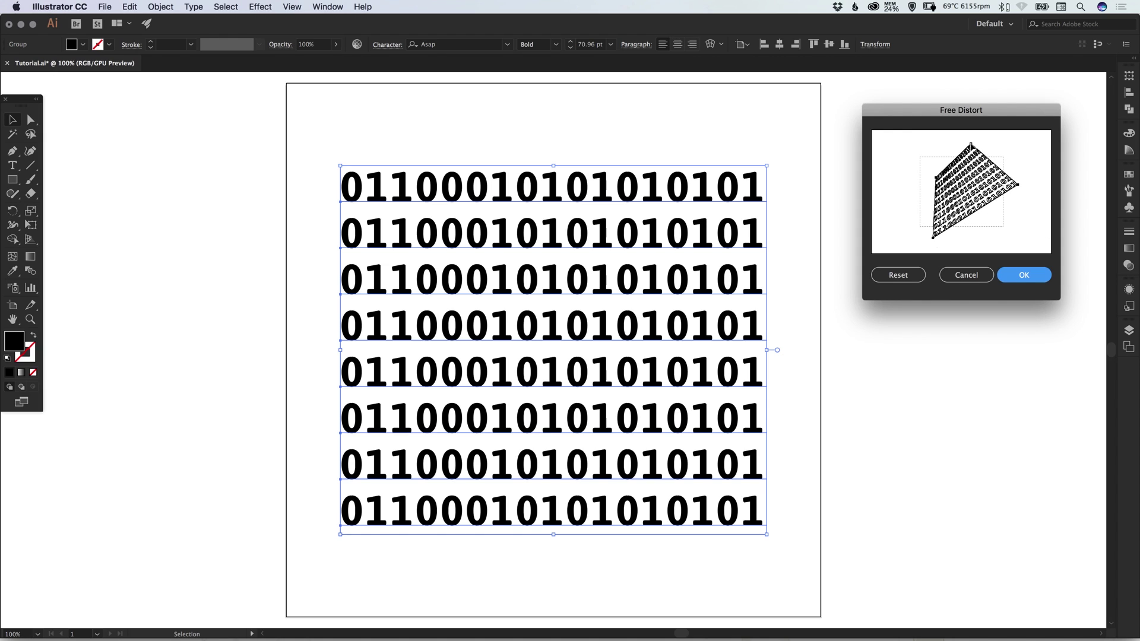
{"action": "left_click", "coordinate": [903, 276]}
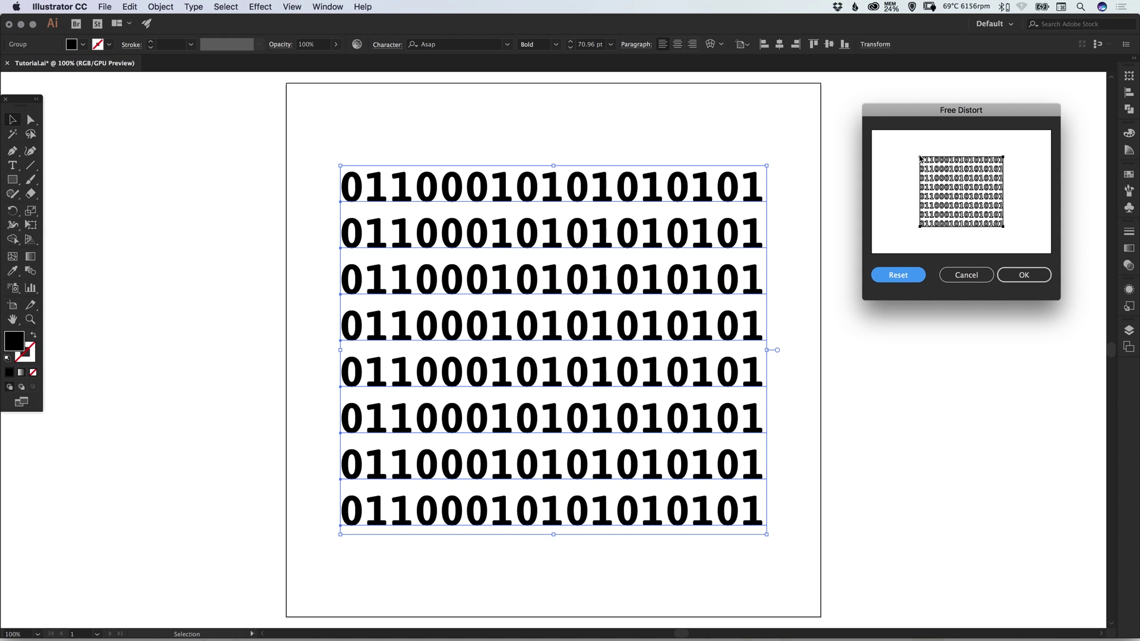
{"action": "left_click_drag", "start_coordinate": [921, 160], "coordinate": [969, 207]}
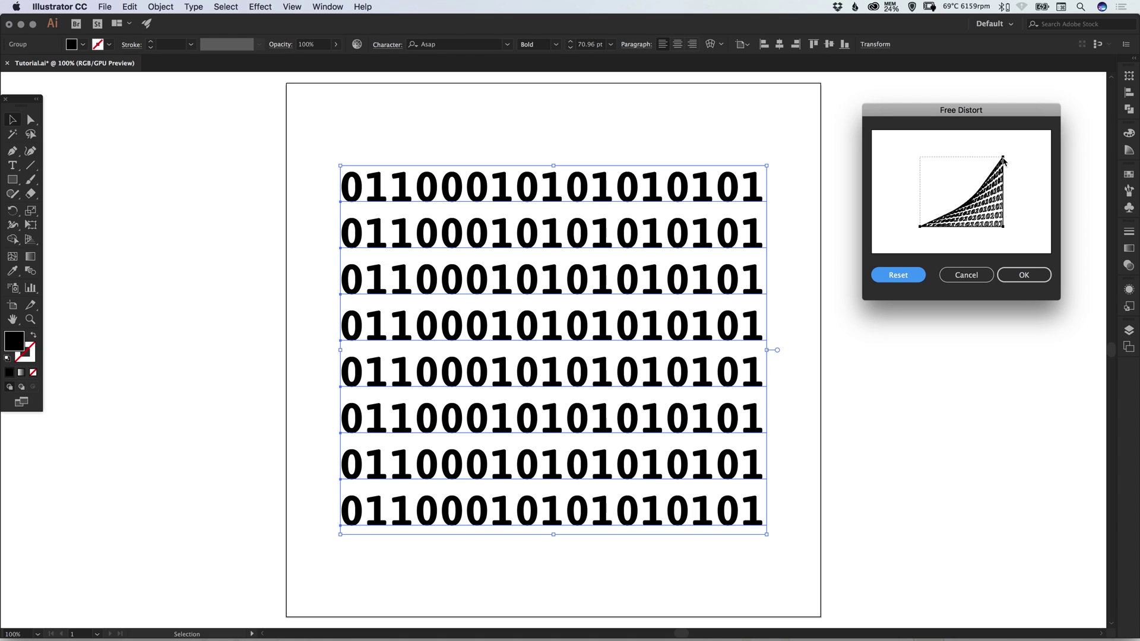
{"action": "left_click_drag", "start_coordinate": [1004, 159], "coordinate": [984, 158]}
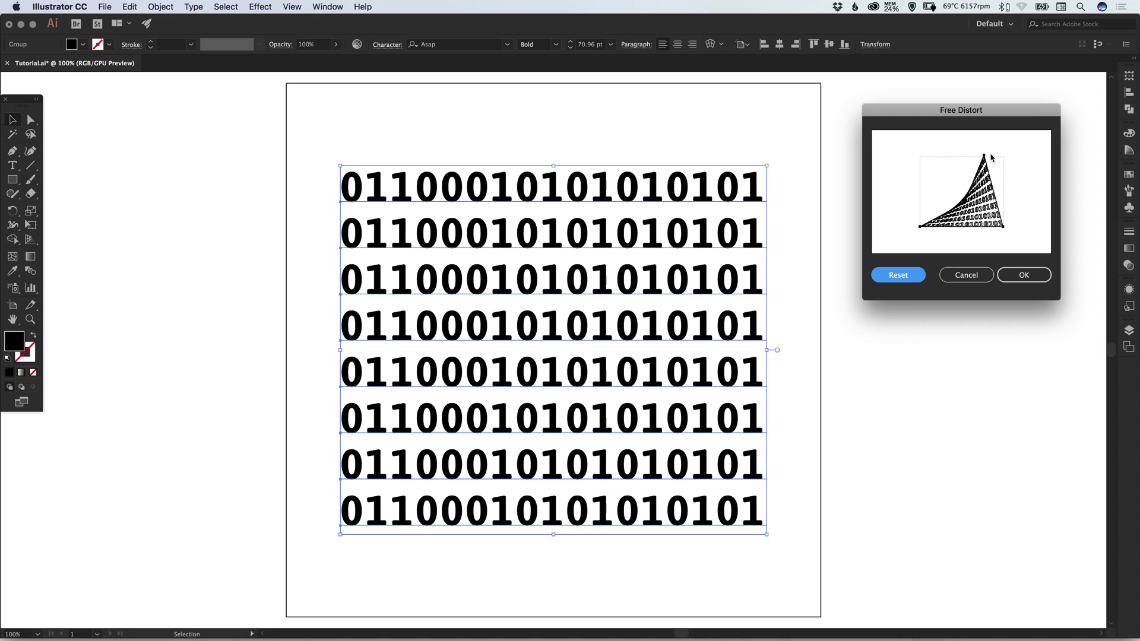
{"action": "left_click_drag", "start_coordinate": [984, 158], "coordinate": [988, 157]}
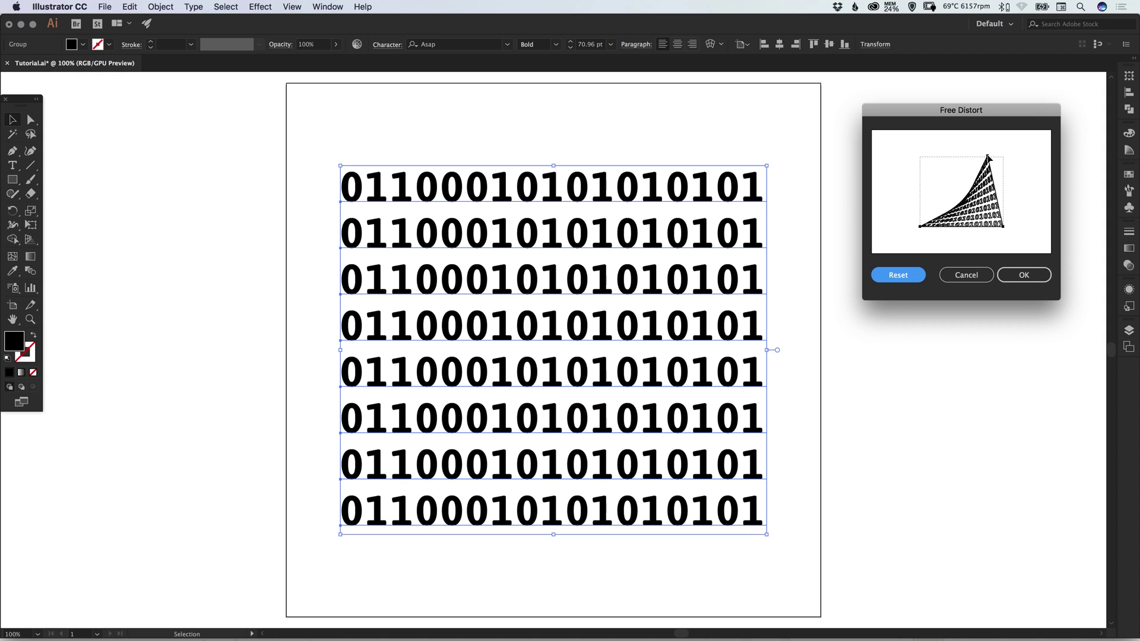
{"action": "left_click", "coordinate": [1025, 276]}
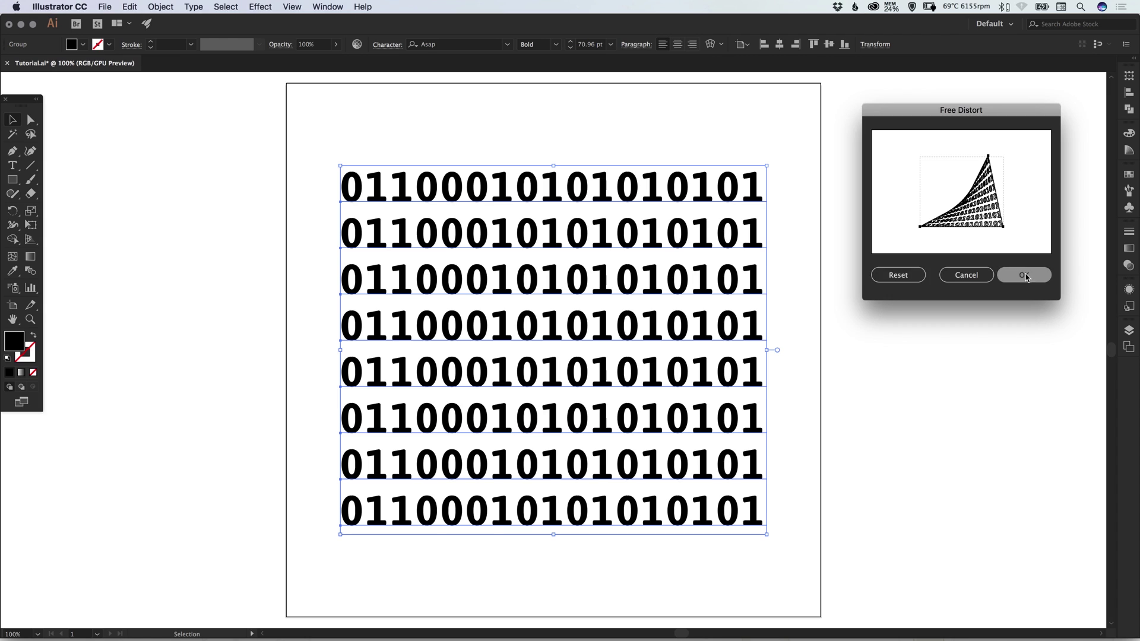
{"action": "left_click", "coordinate": [991, 283]}
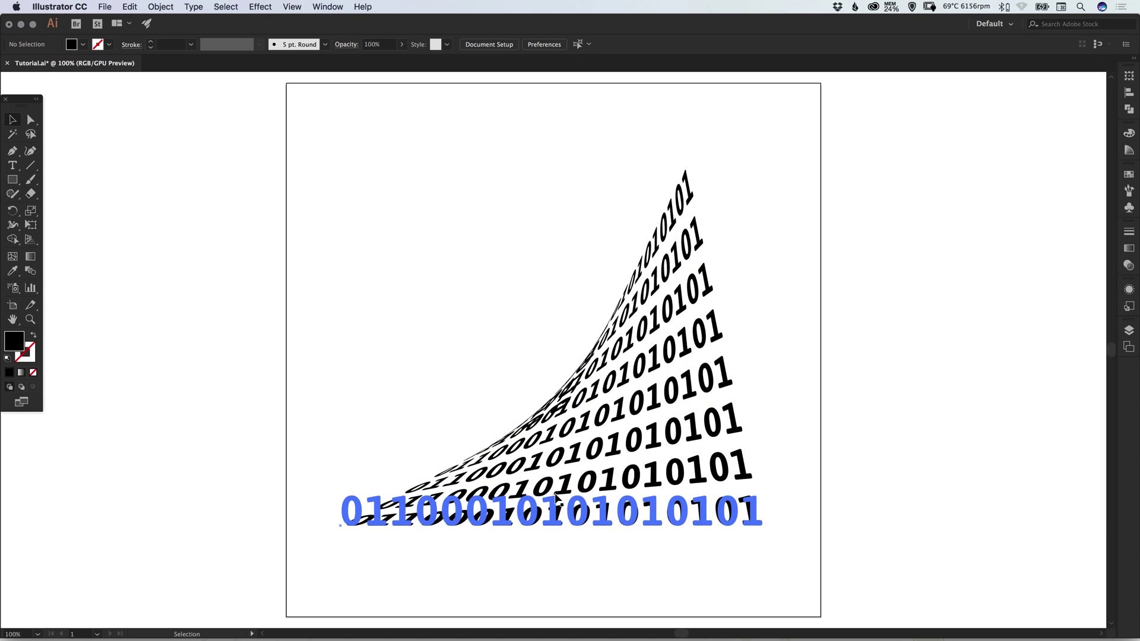
{"action": "key", "text": "super+y"}
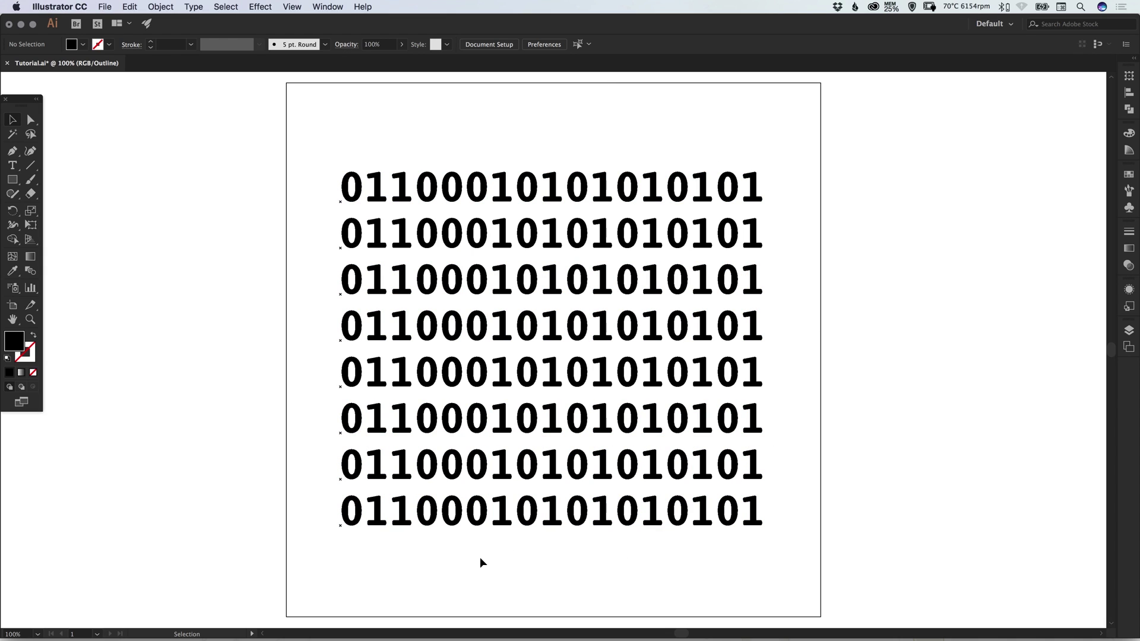
{"action": "key", "text": "super+y"}
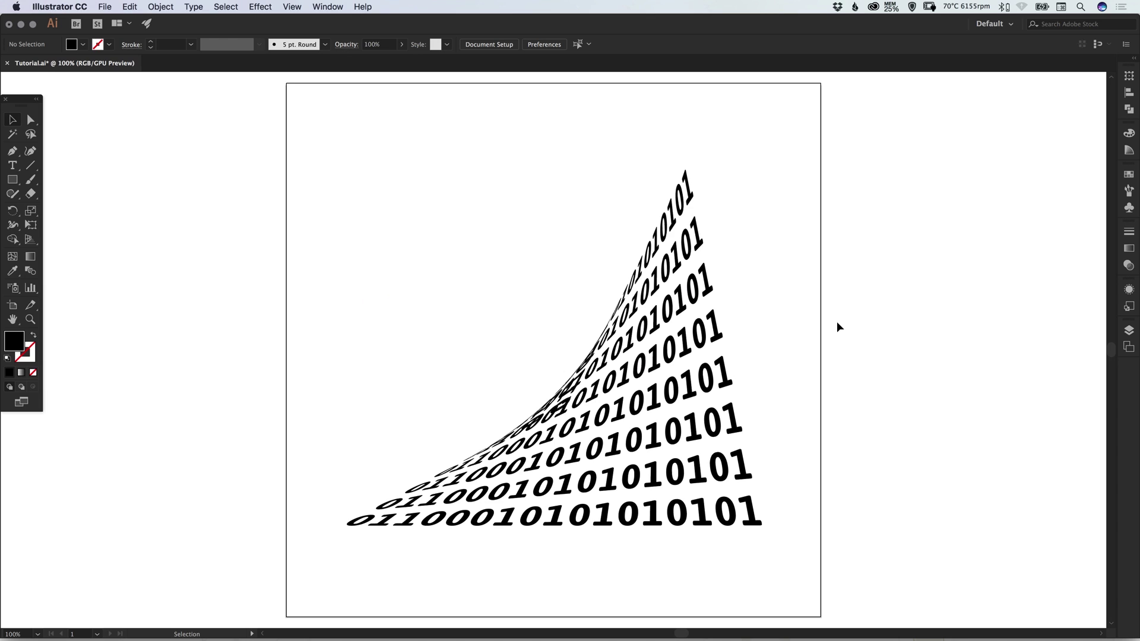
{"action": "key", "text": "a"}
{"action": "key", "text": "super+y"}
{"action": "key", "text": "v"}
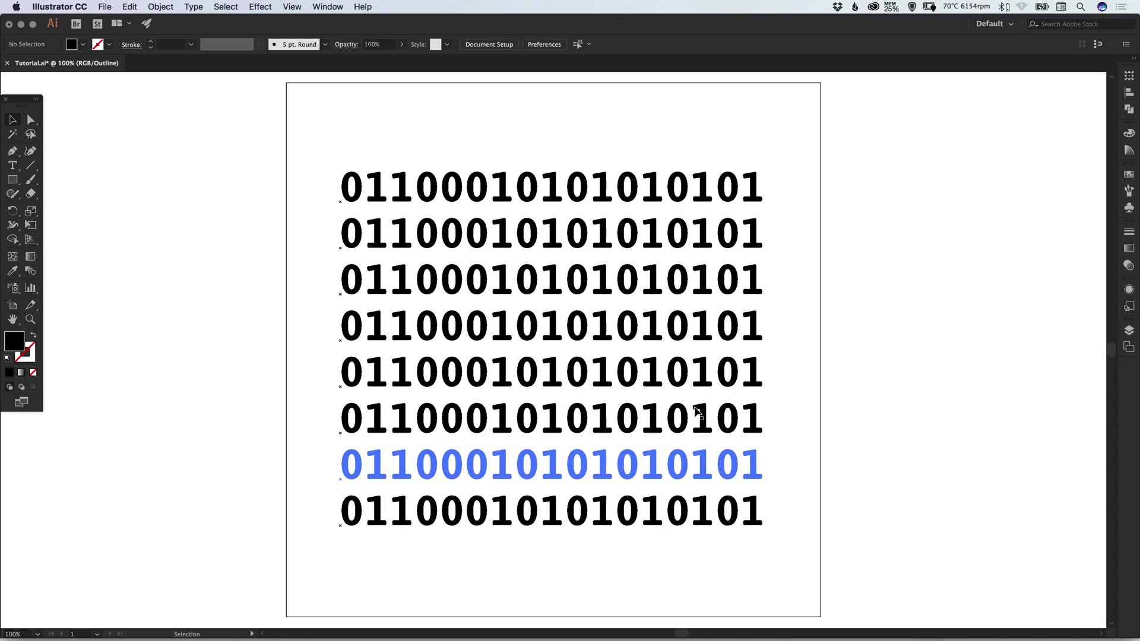
{"action": "key", "text": "super+y"}
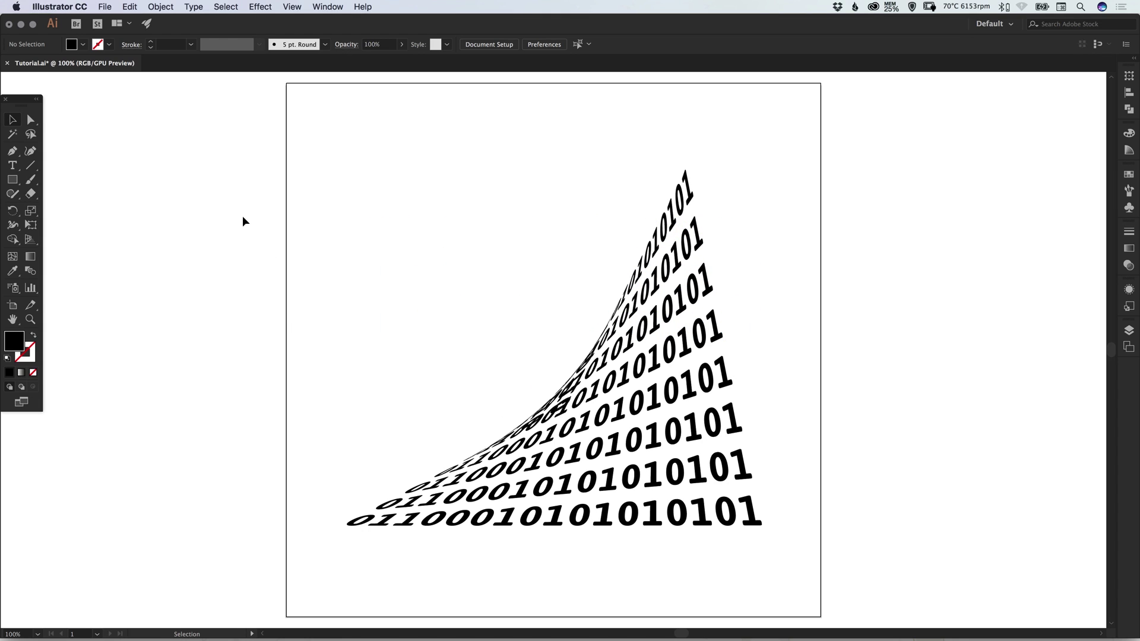
{"action": "left_click_drag", "start_coordinate": [249, 205], "coordinate": [829, 483]}
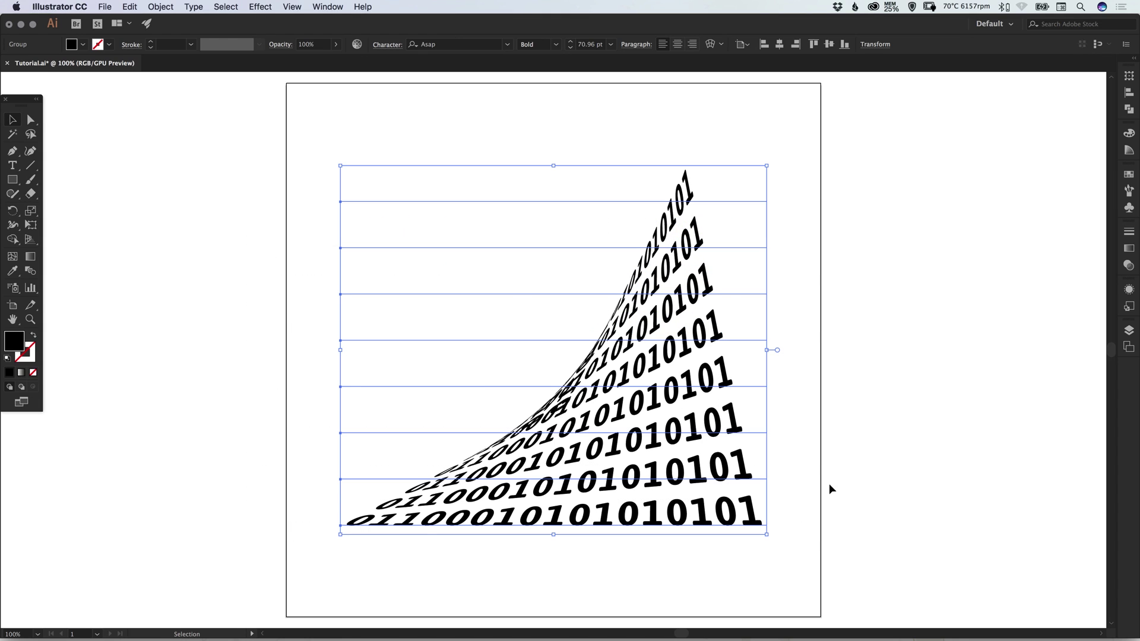
{"action": "left_click", "coordinate": [1129, 289]}
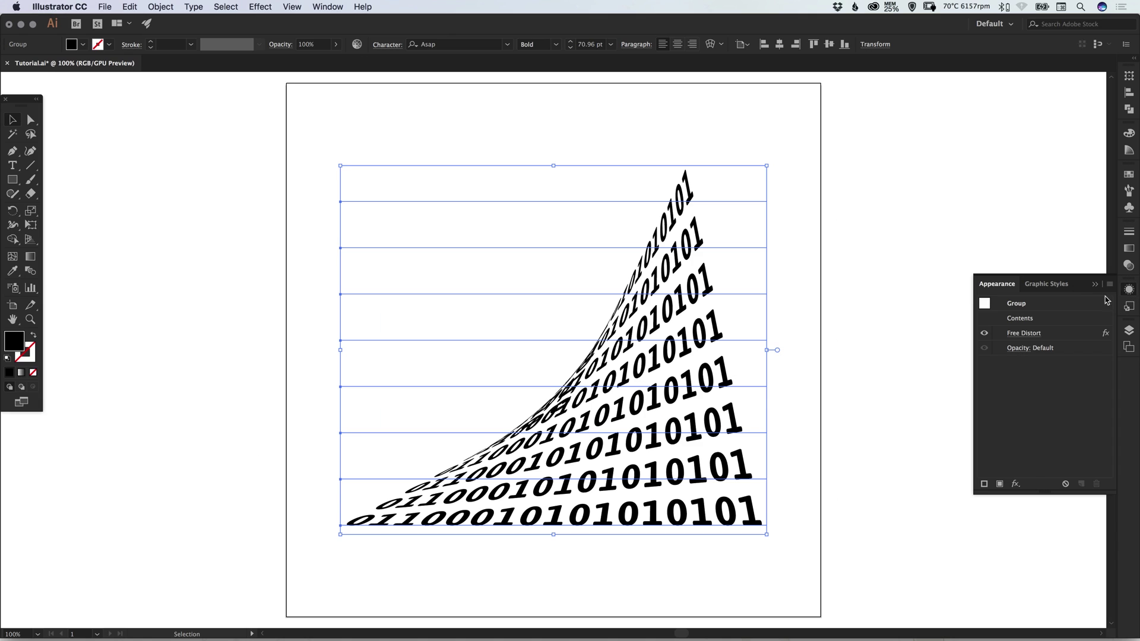
{"action": "left_click", "coordinate": [1029, 336]}
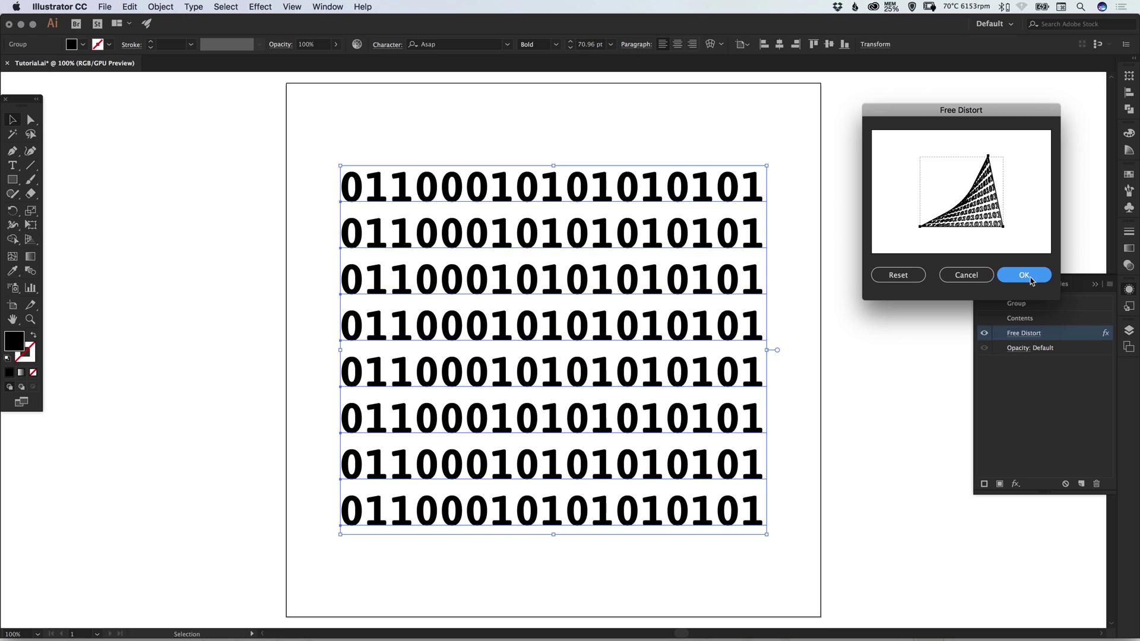
{"action": "left_click", "coordinate": [1025, 276]}
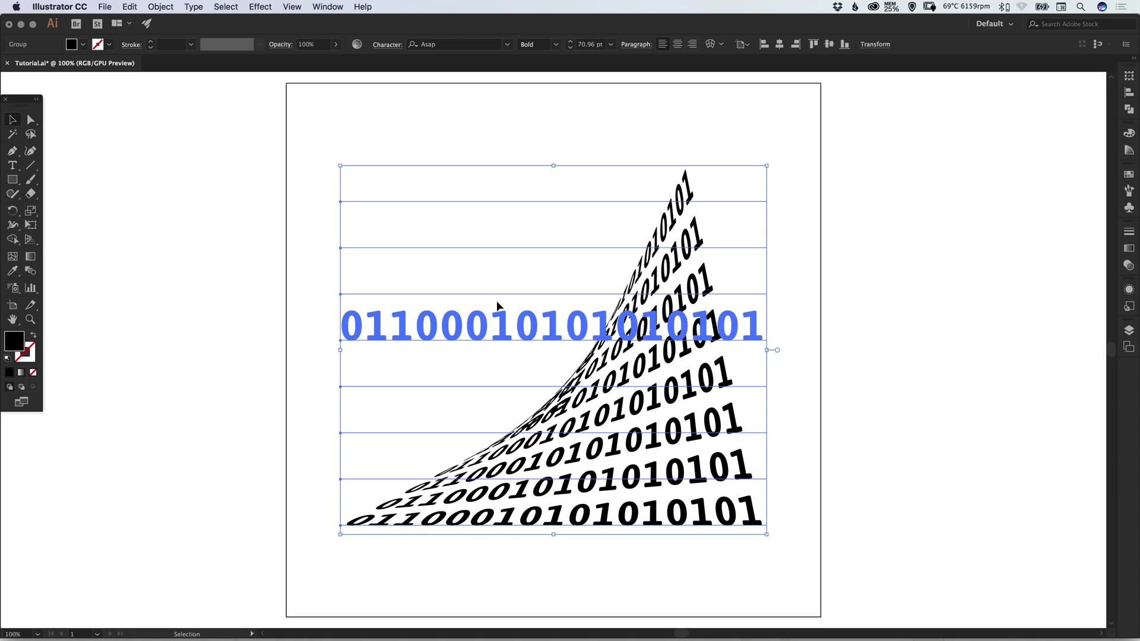
{"action": "left_click", "coordinate": [161, 6]}
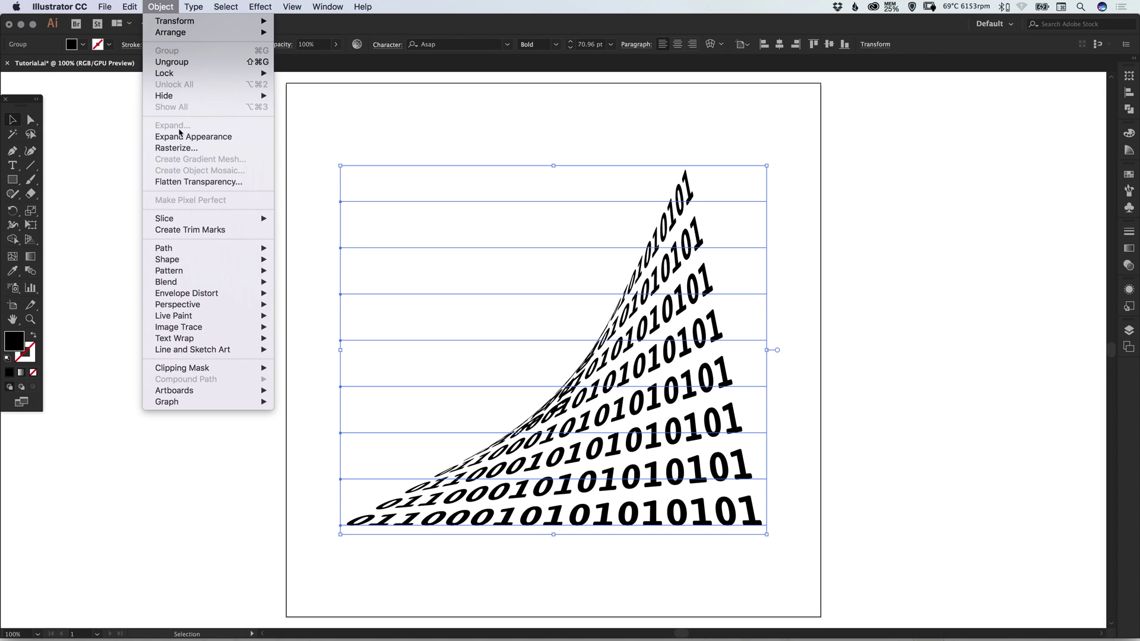
{"action": "left_click", "coordinate": [183, 138]}
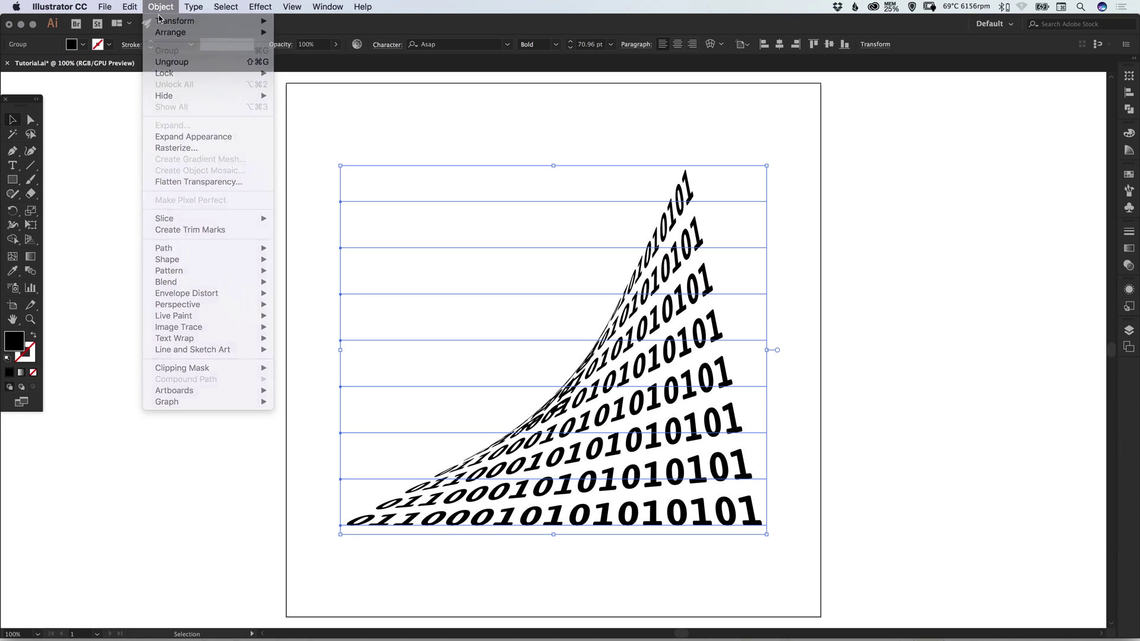
{"action": "double_click", "coordinate": [644, 418]}
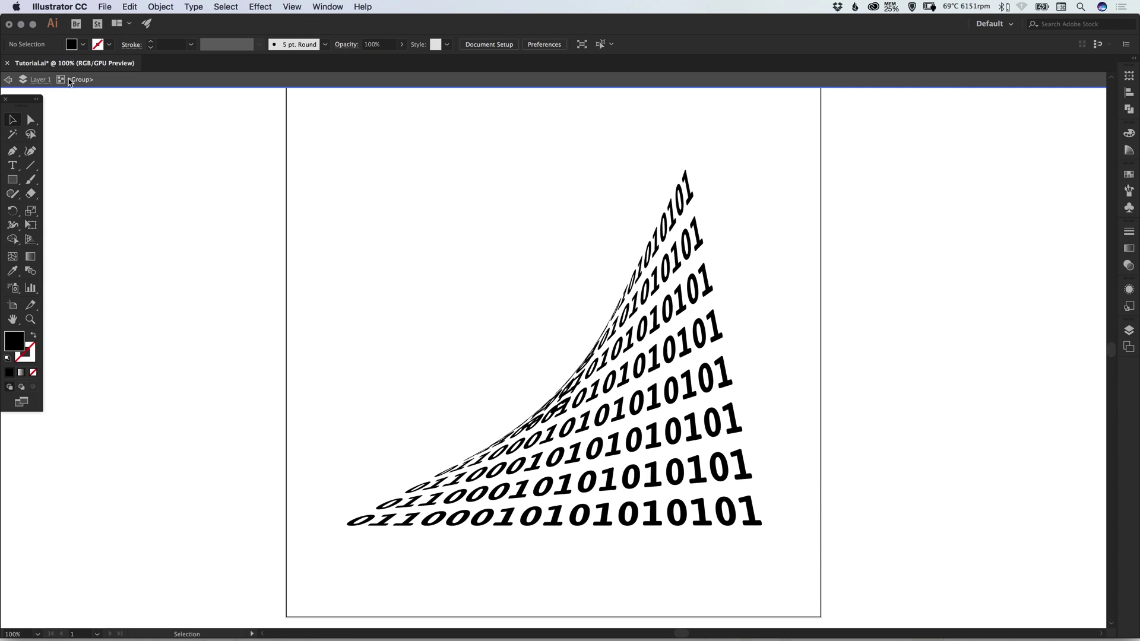
{"action": "left_click", "coordinate": [607, 386]}
{"action": "double_click", "coordinate": [502, 375]}
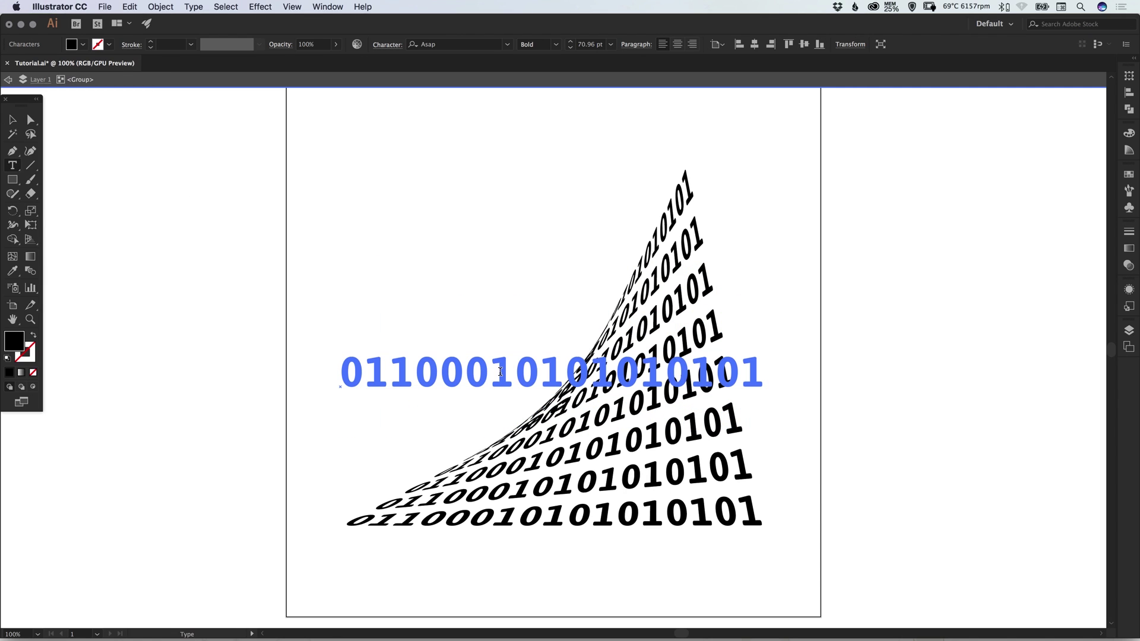
{"action": "left_click_drag", "start_coordinate": [341, 371], "coordinate": [736, 360]}
{"action": "type", "text": "273841"}
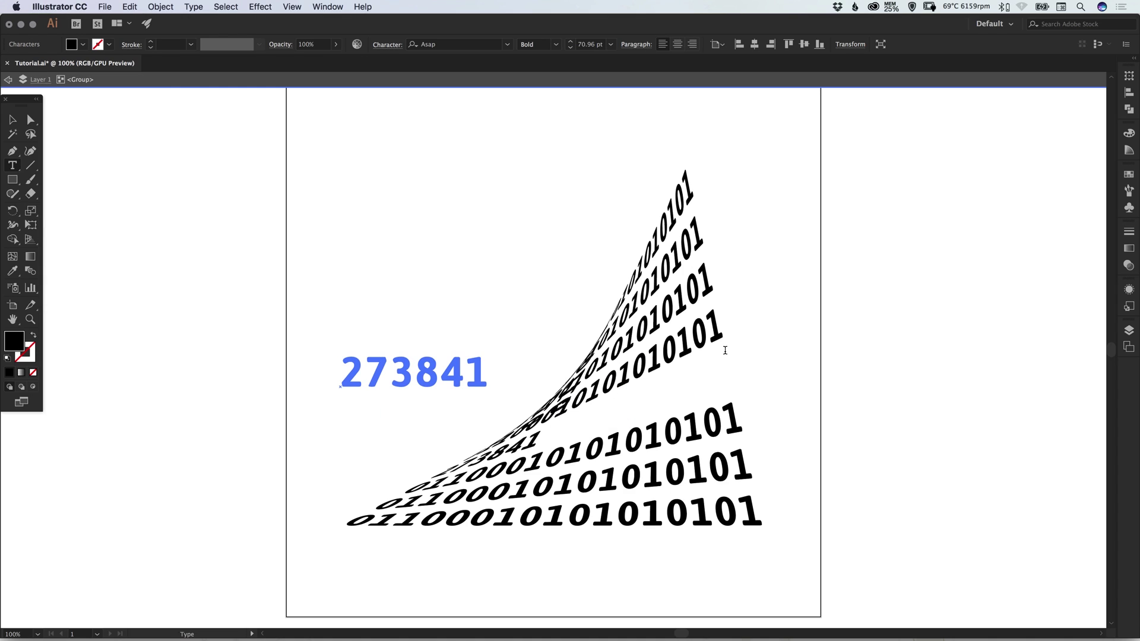
{"action": "type", "text": "92039282308"}
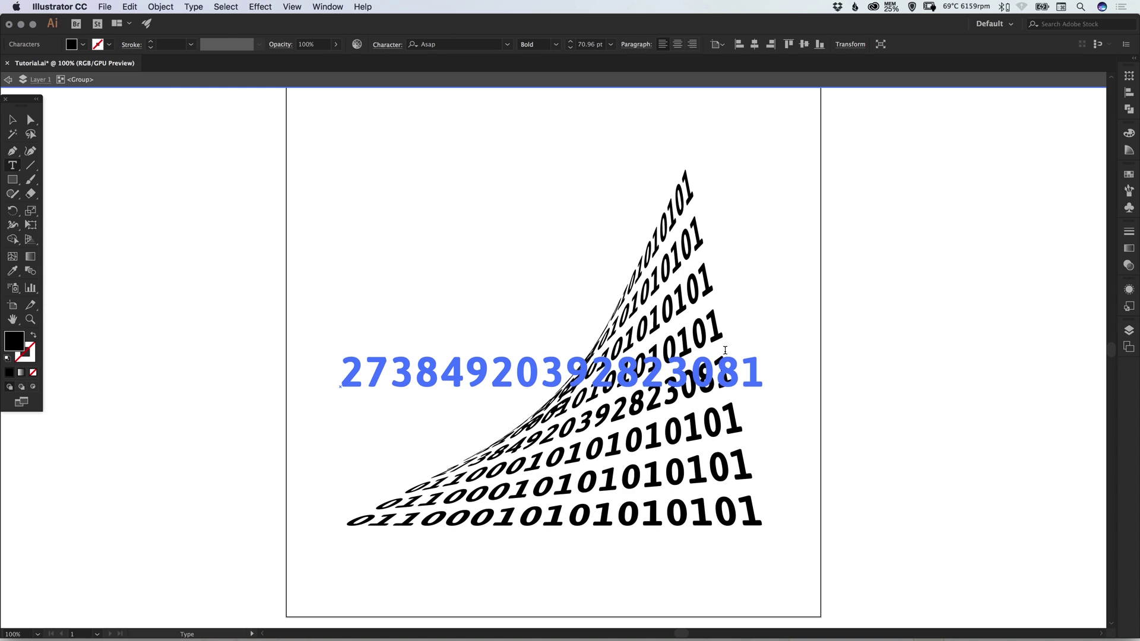
{"action": "left_click", "coordinate": [12, 119]}
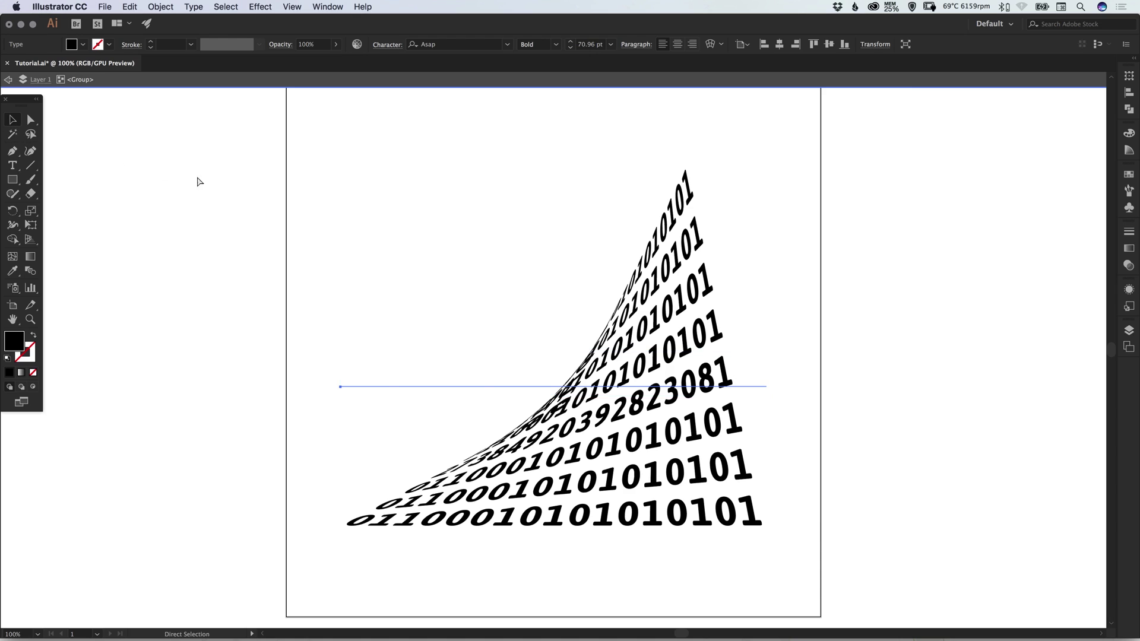
{"action": "key", "text": "super+z"}
{"action": "left_click", "coordinate": [185, 212]}
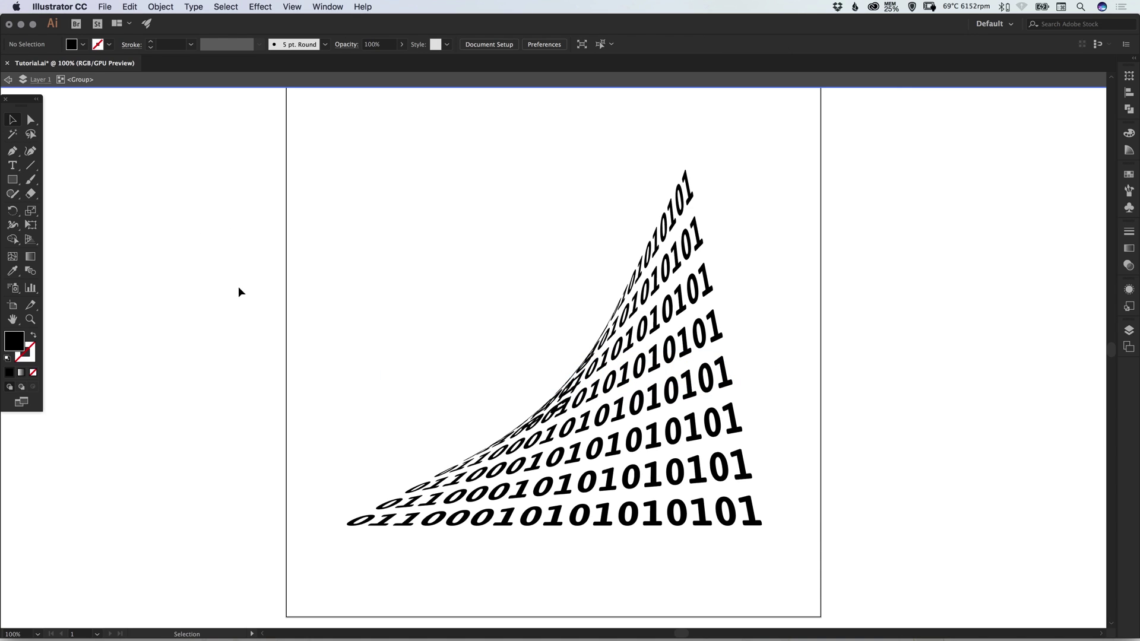
Exit isolation mode, select the bent artwork and expand its envelope into a plain group.
{"action": "left_click", "coordinate": [8, 81]}
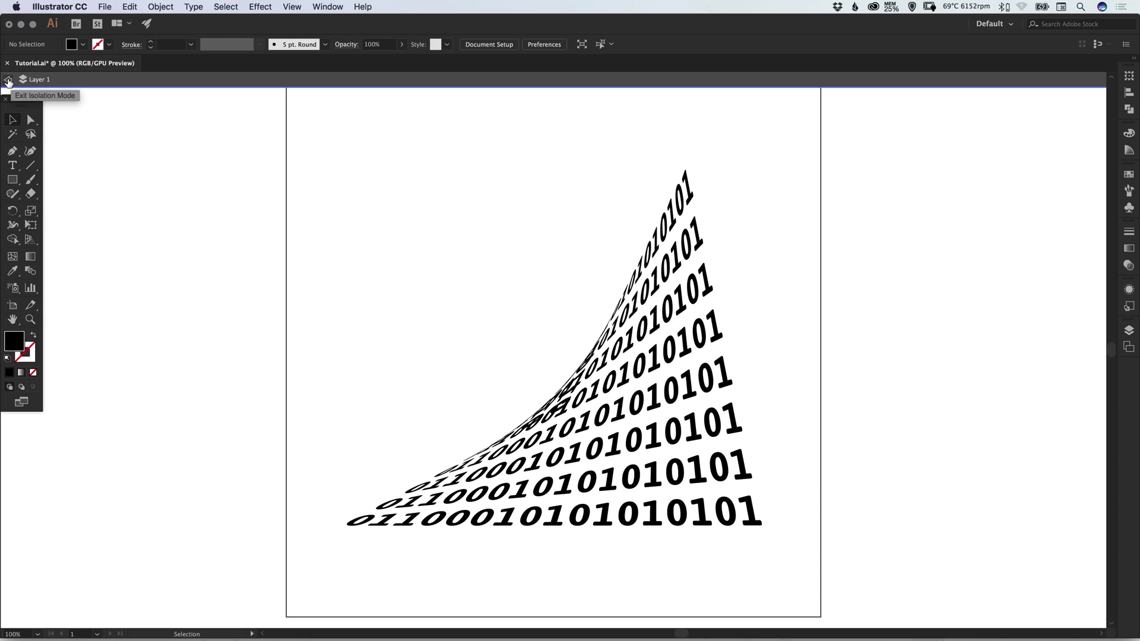
{"action": "left_click", "coordinate": [9, 81]}
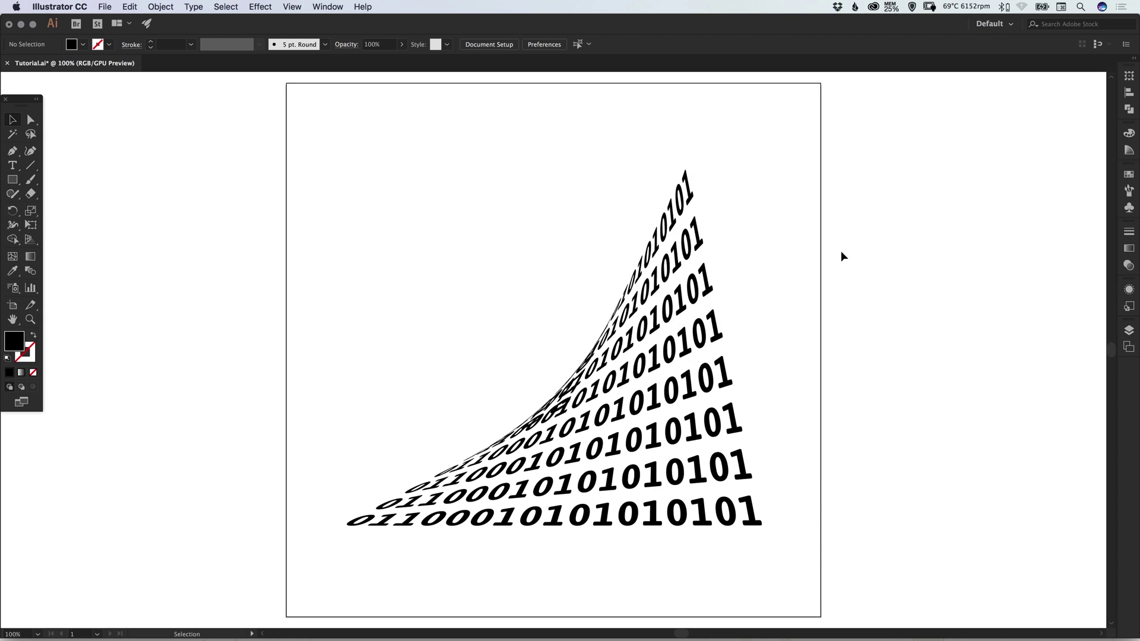
{"action": "left_click_drag", "start_coordinate": [240, 159], "coordinate": [867, 564]}
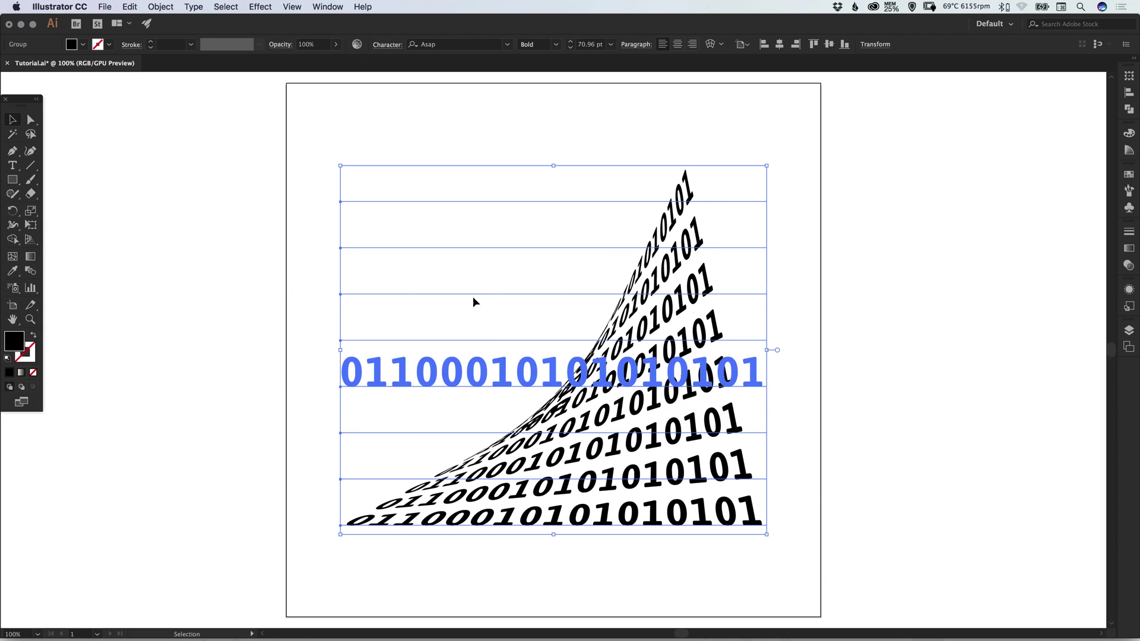
{"action": "left_click", "coordinate": [161, 8]}
{"action": "left_click", "coordinate": [183, 136]}
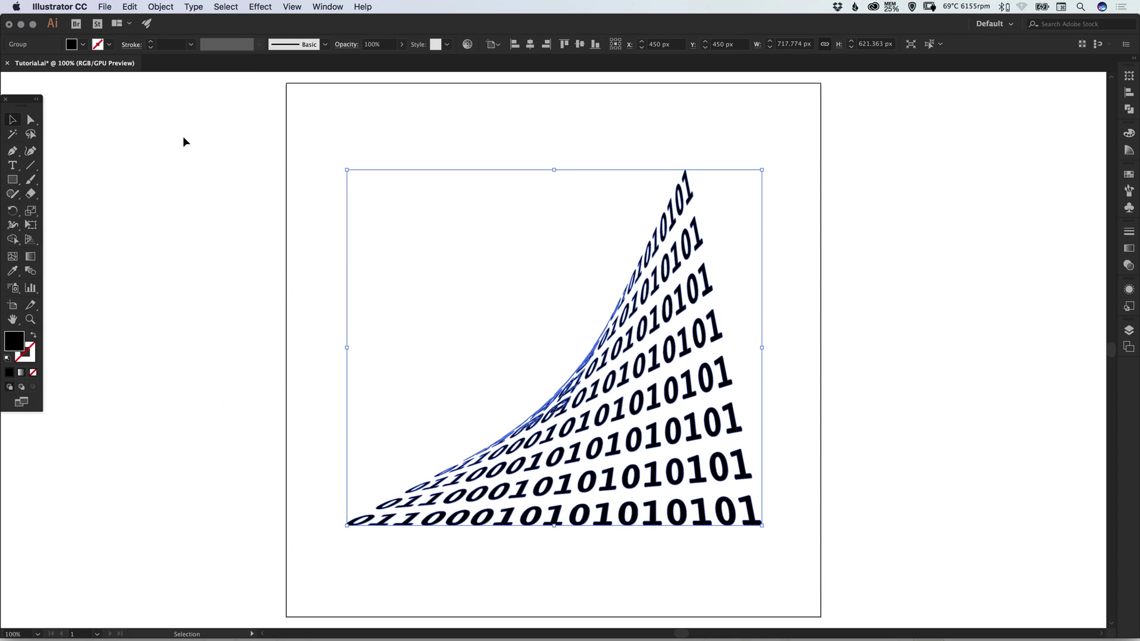
Expand the warped text into ordinary shapes, then deselect.
{"action": "left_click", "coordinate": [161, 8]}
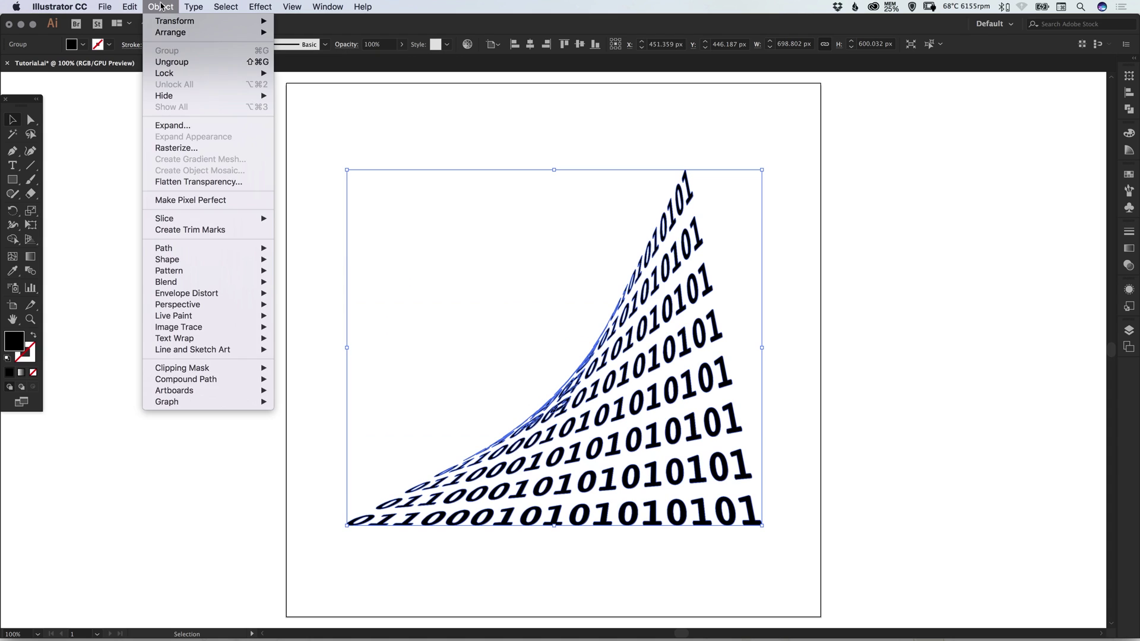
{"action": "left_click", "coordinate": [173, 127]}
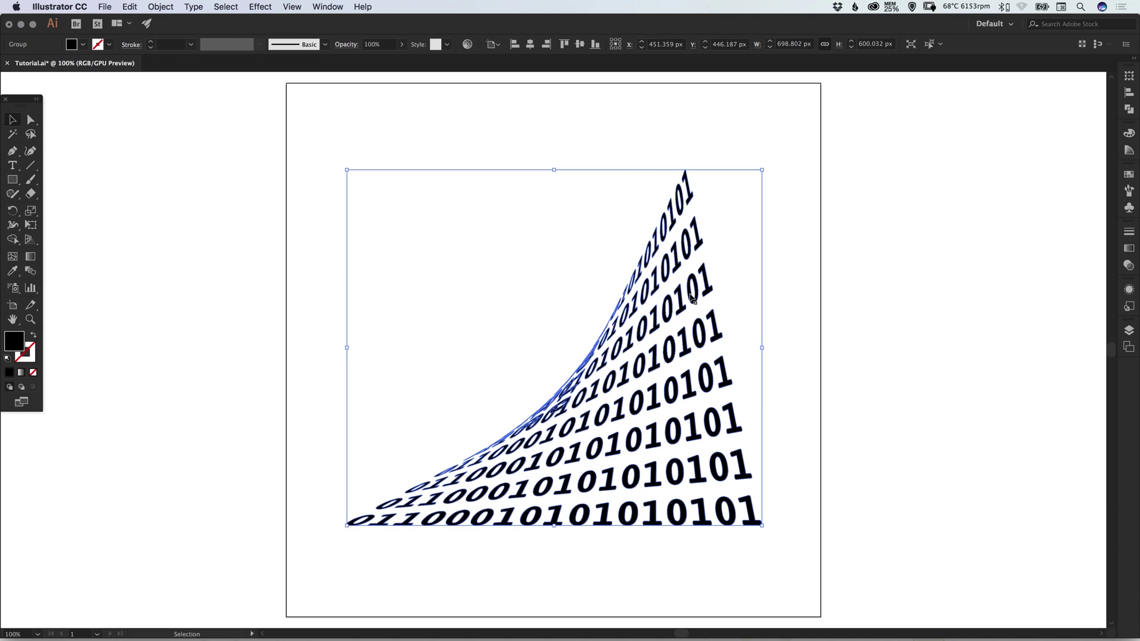
{"action": "left_click", "coordinate": [884, 352]}
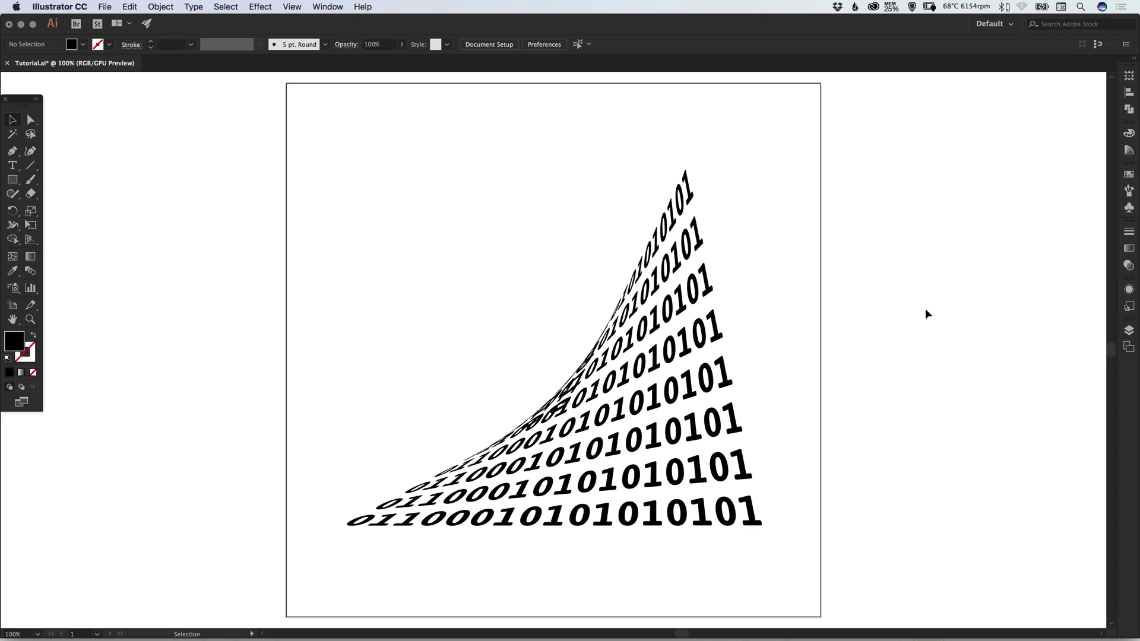
Check the expanded letters in Outline view, return to Preview, and select the binary wedge.
{"action": "key", "text": "a"}
{"action": "key", "text": "super+y"}
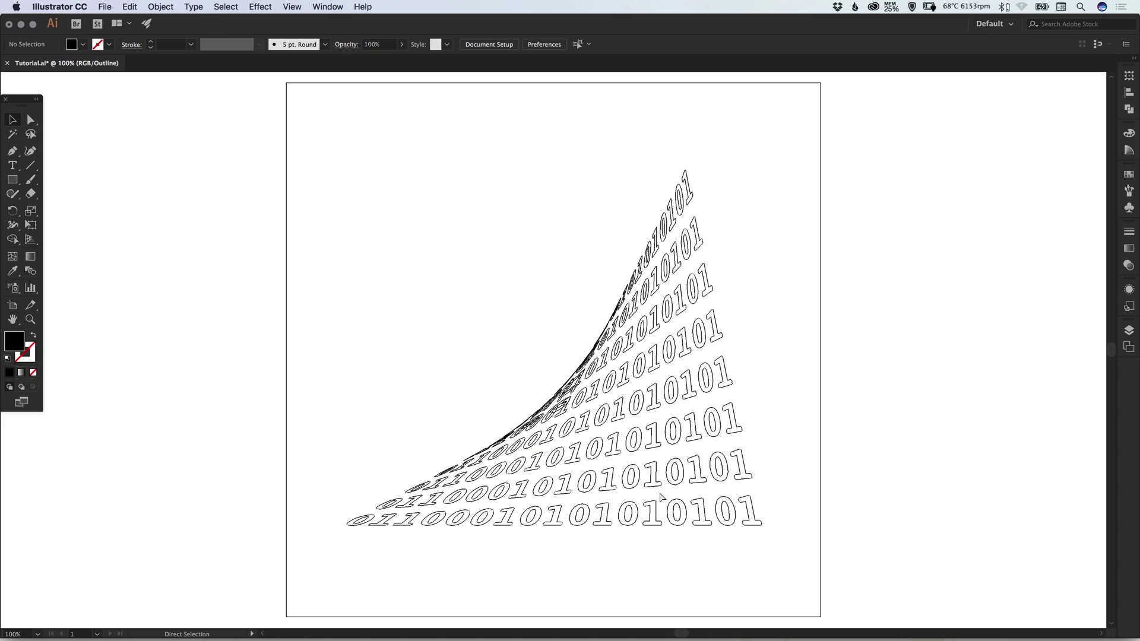
{"action": "key", "text": "super+y"}
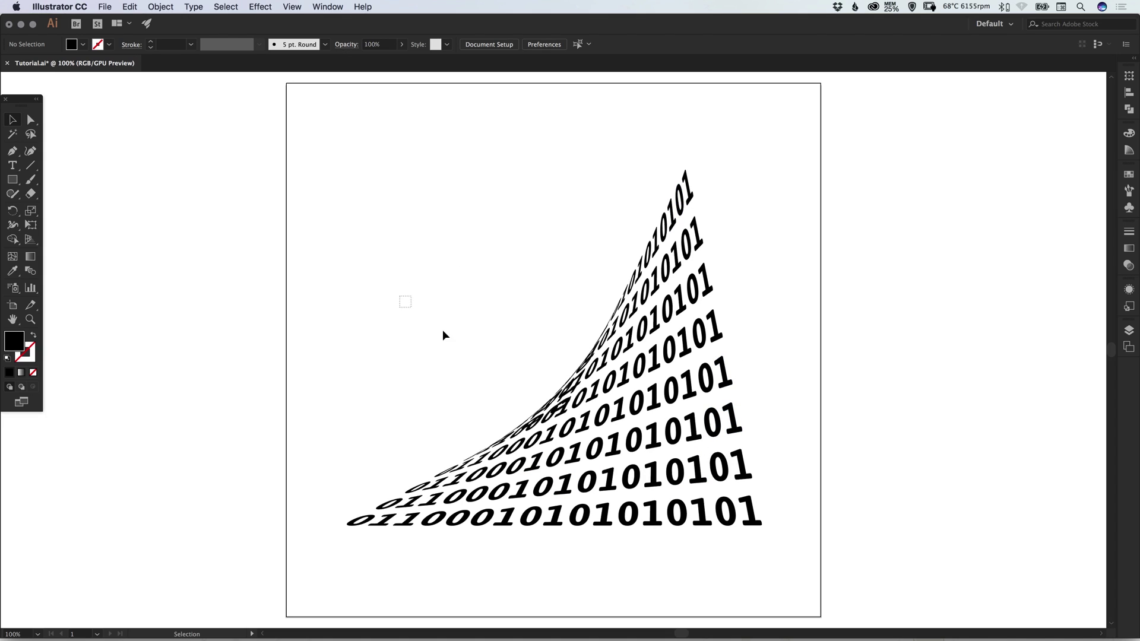
{"action": "left_click_drag", "start_coordinate": [443, 335], "coordinate": [594, 416]}
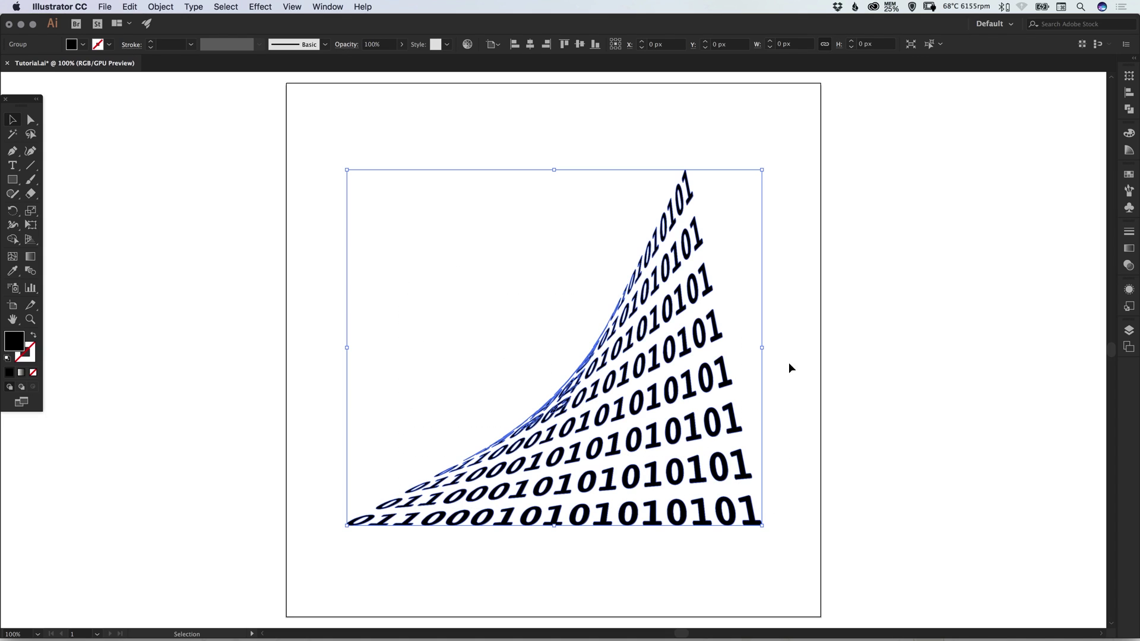
Fill the binary wedge with the global purple swatch, lightened to RGB 102, 74, 131.
{"action": "left_click", "coordinate": [1130, 177]}
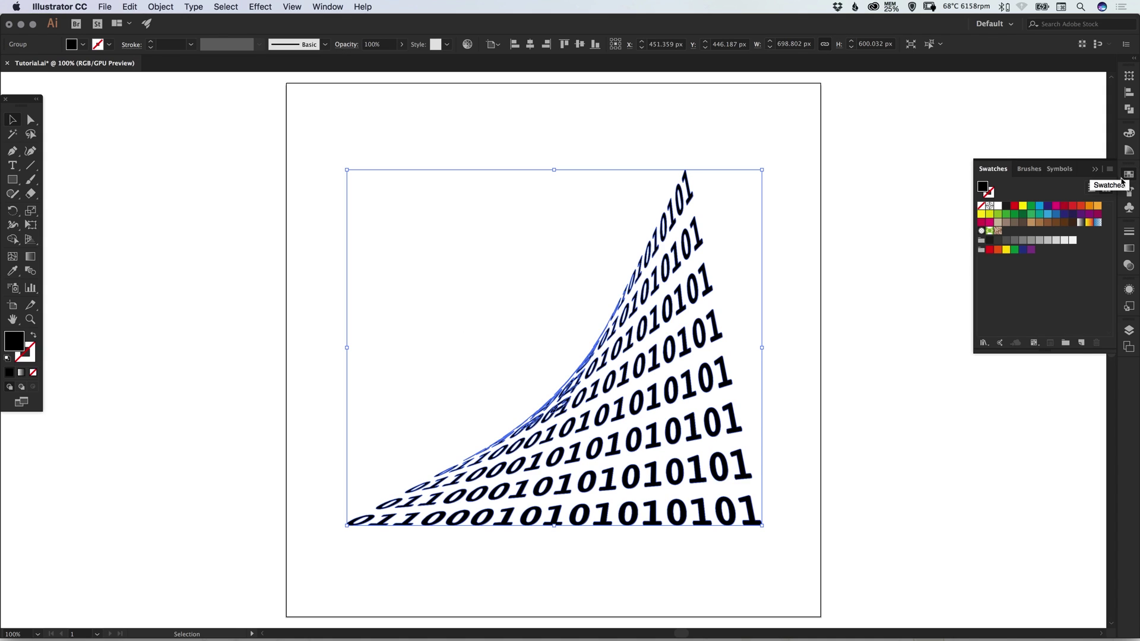
{"action": "left_click", "coordinate": [1081, 214]}
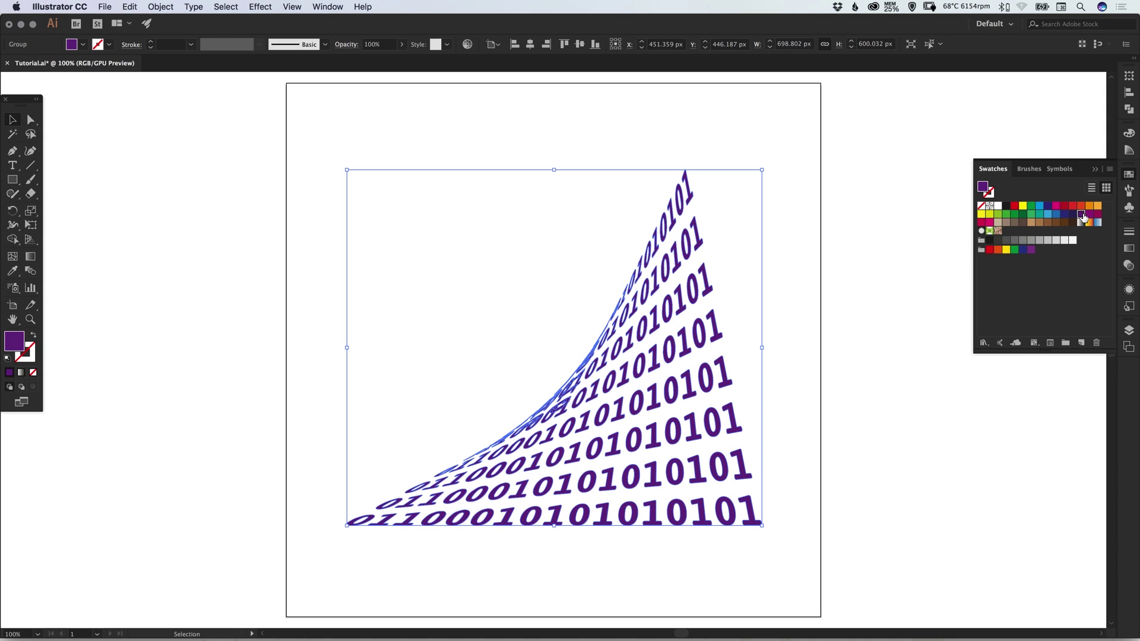
{"action": "double_click", "coordinate": [1083, 216]}
{"action": "left_click", "coordinate": [906, 395]}
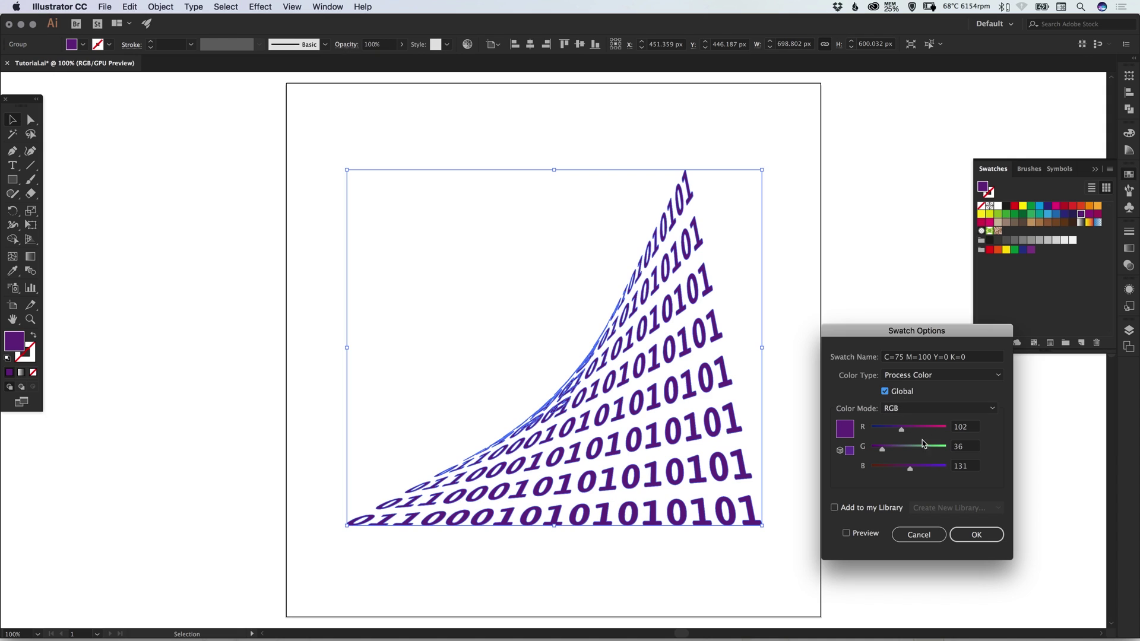
{"action": "left_click", "coordinate": [891, 447]}
{"action": "left_click", "coordinate": [870, 534]}
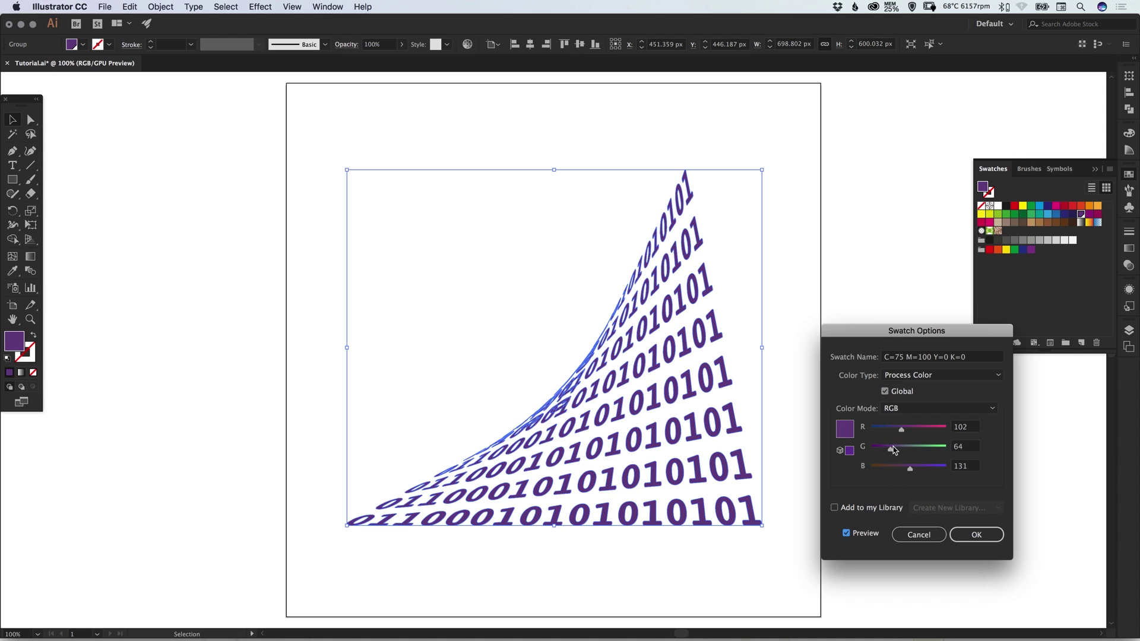
{"action": "left_click_drag", "start_coordinate": [894, 446], "coordinate": [895, 450]}
{"action": "left_click", "coordinate": [976, 534]}
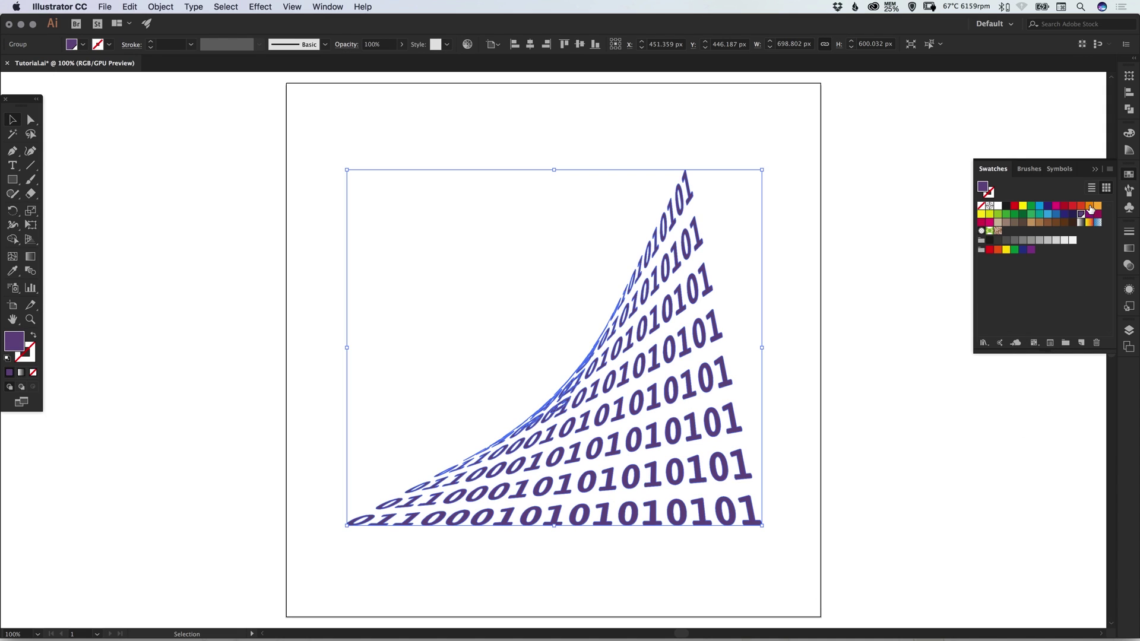
{"action": "left_click", "coordinate": [1127, 176]}
{"action": "left_click", "coordinate": [964, 359]}
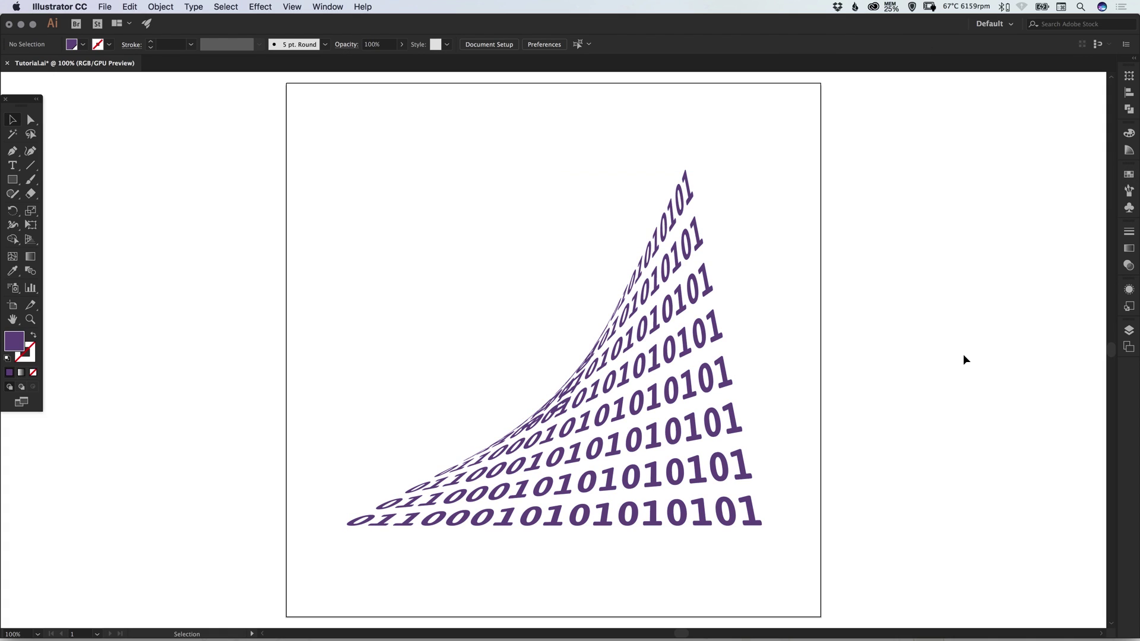